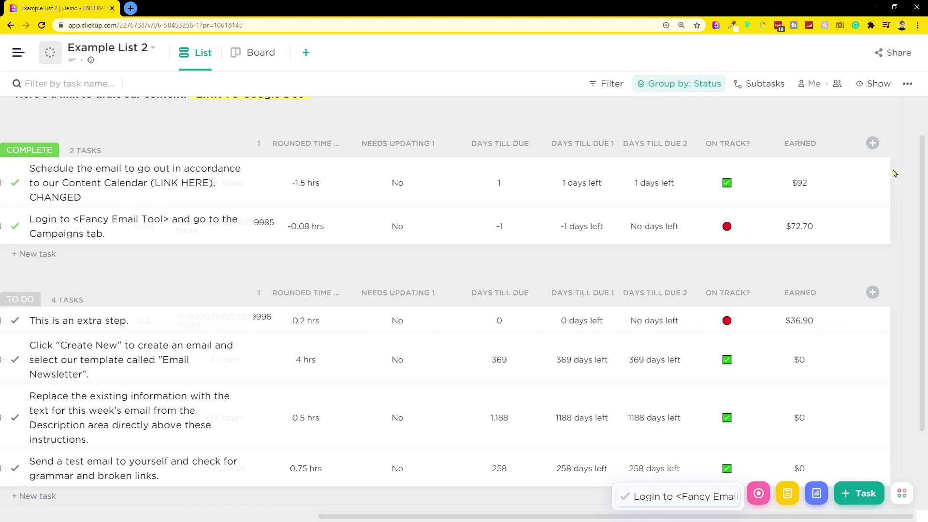
# Step: Add a new formula column named Test to the list
pyautogui.click(873, 144)
pyautogui.moveTo(828, 375)
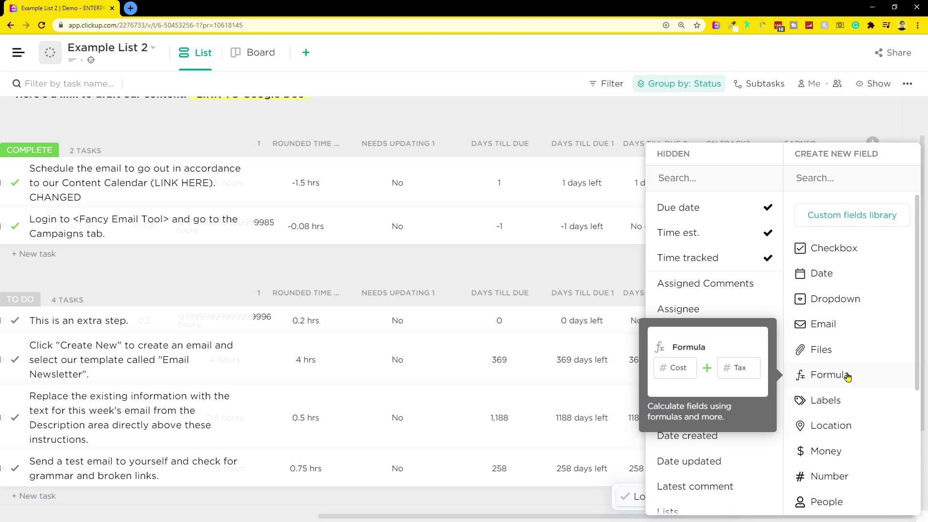
pyautogui.click(847, 377)
pyautogui.write('T')
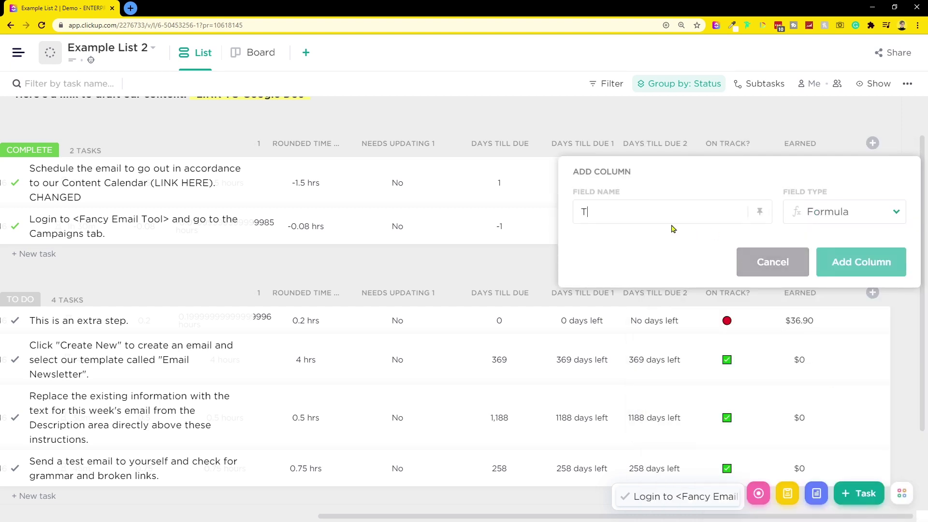
pyautogui.write('est')
pyautogui.click(868, 261)
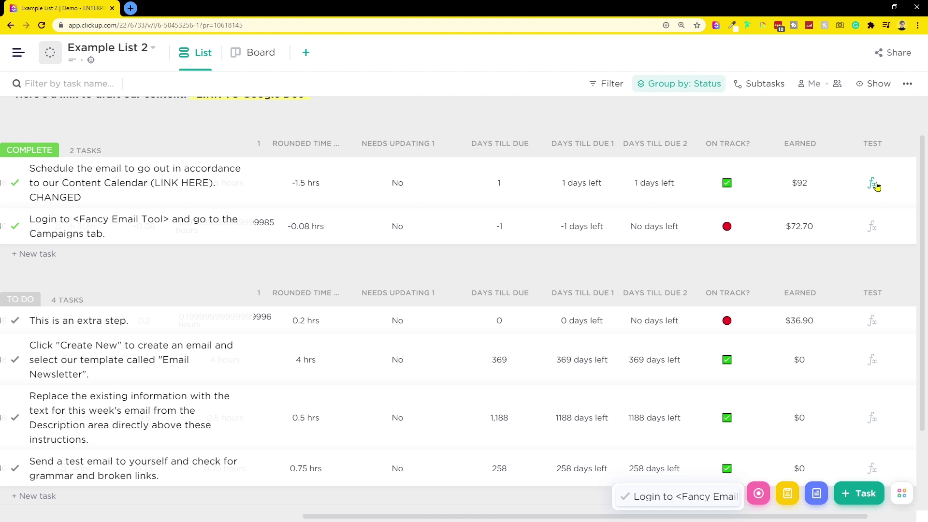
# Step: Set the Test formula to Time tracked in hours multiplied by Hourly Rate
pyautogui.click(871, 185)
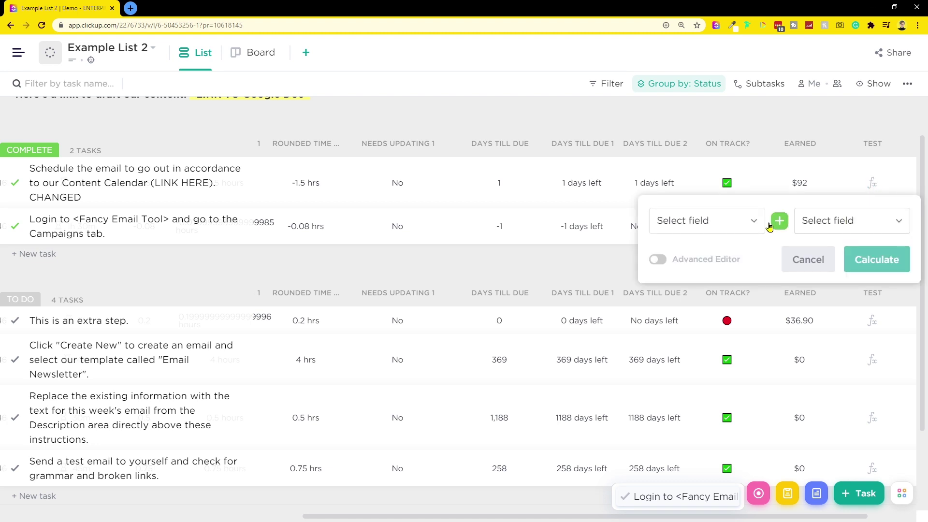
pyautogui.click(753, 224)
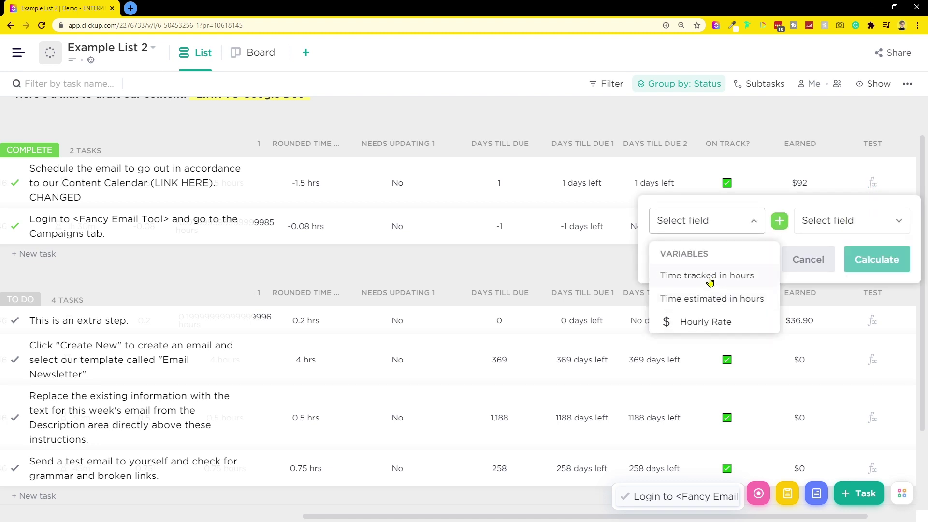
pyautogui.click(710, 276)
pyautogui.click(821, 220)
pyautogui.click(809, 321)
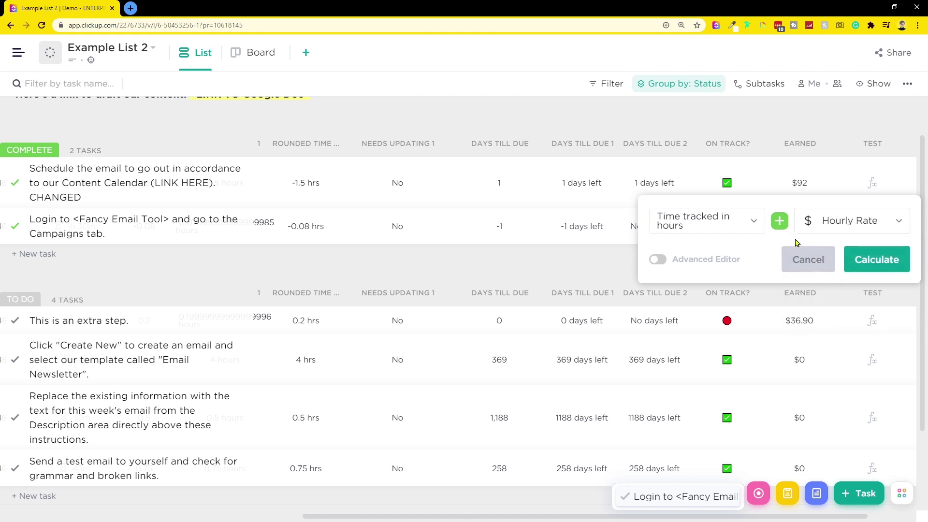
pyautogui.click(779, 221)
pyautogui.click(787, 300)
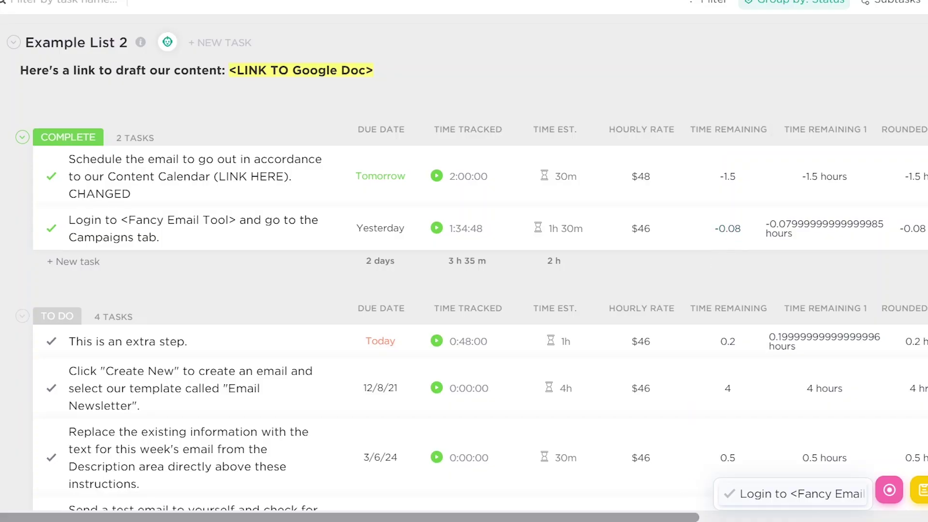
# Step: Review the Time Remaining formula, keep subtraction, and close it unchanged
pyautogui.hscroll(5, 714, 265)
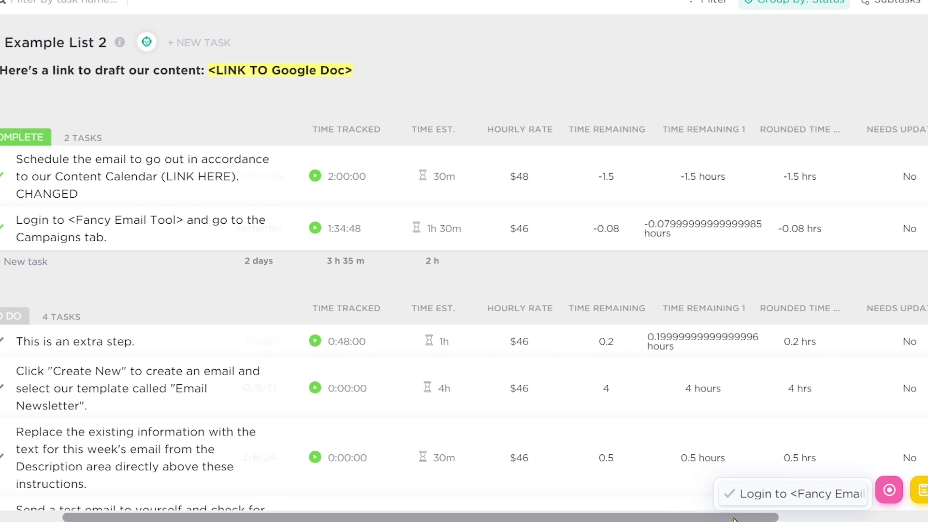
pyautogui.click(608, 179)
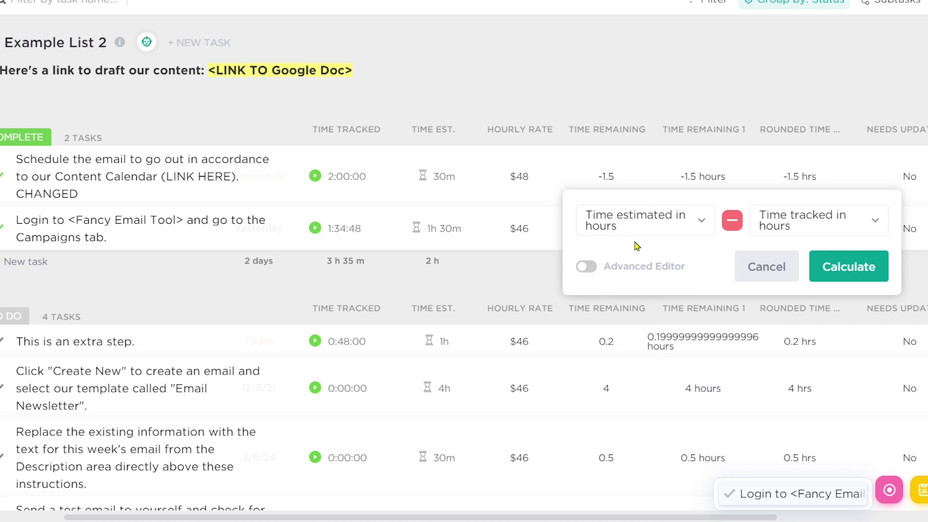
pyautogui.click(731, 227)
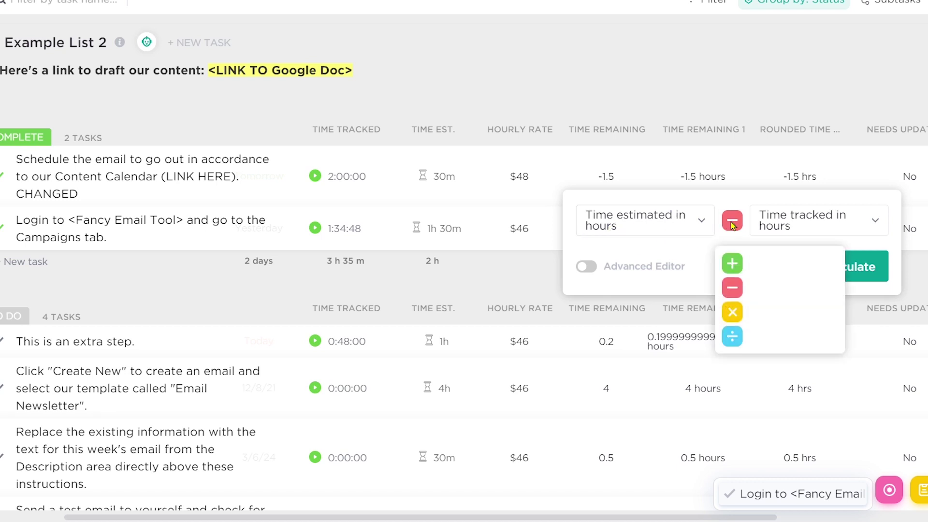
pyautogui.click(817, 229)
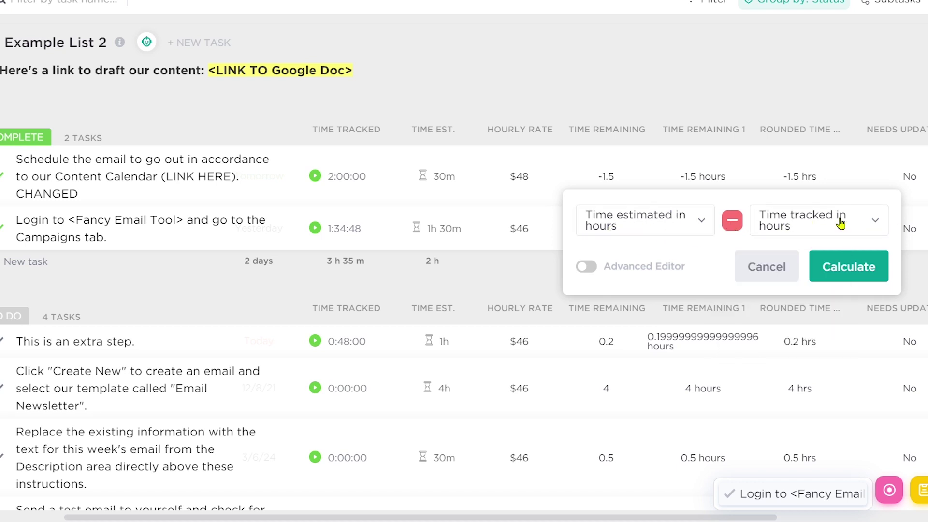
pyautogui.click(821, 265)
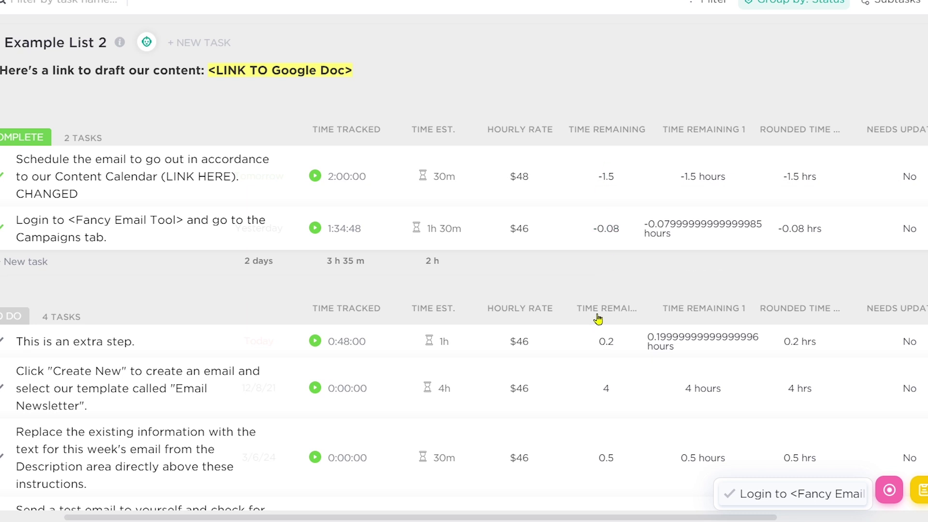
# Step: Change the first task's time estimate from 30m to 40m
pyautogui.click(430, 183)
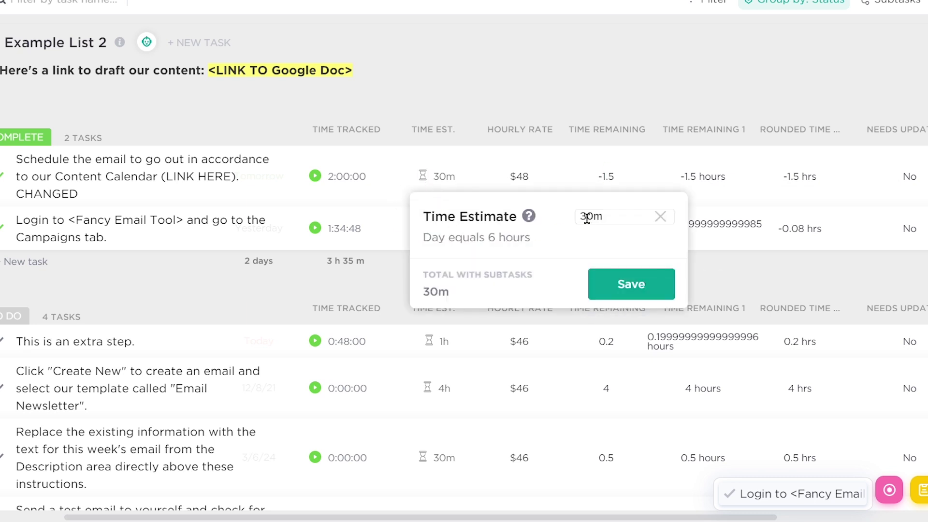
pyautogui.write('6/2')
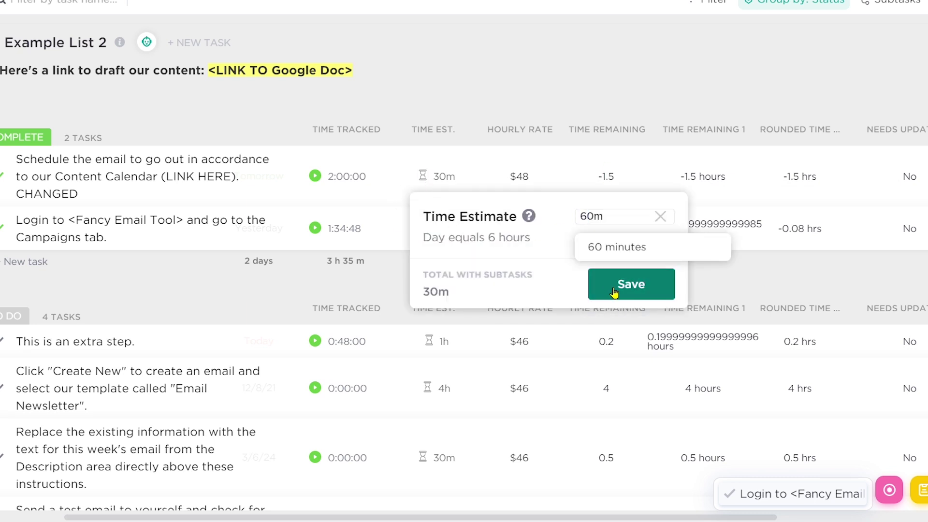
pyautogui.write('4')
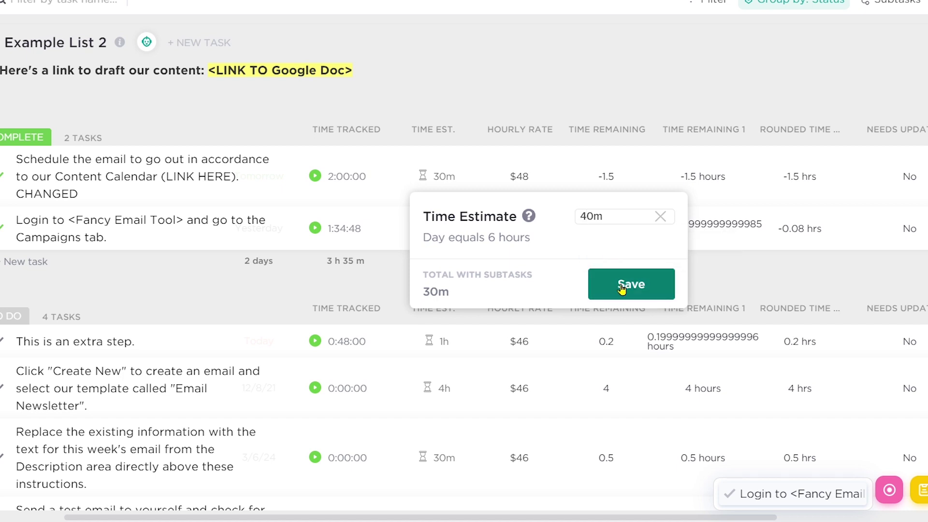
pyautogui.click(622, 288)
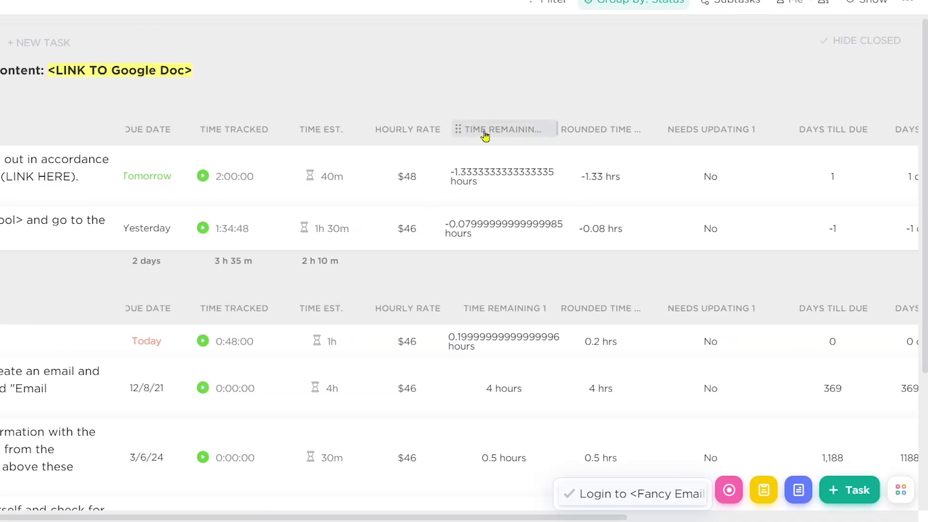
# Step: Rebuild Time Remaining 1 as time estimated minus time tracked in hours, appending "hours"
pyautogui.click(489, 183)
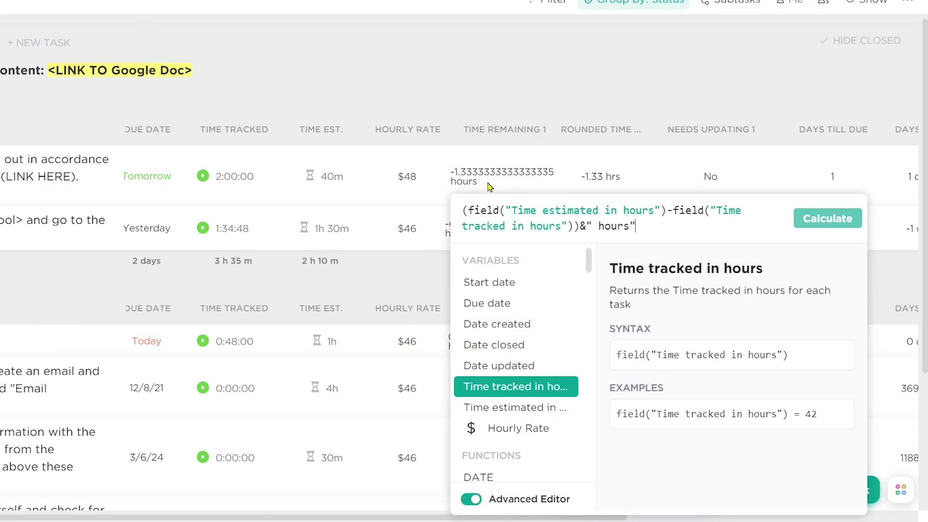
pyautogui.click(474, 503)
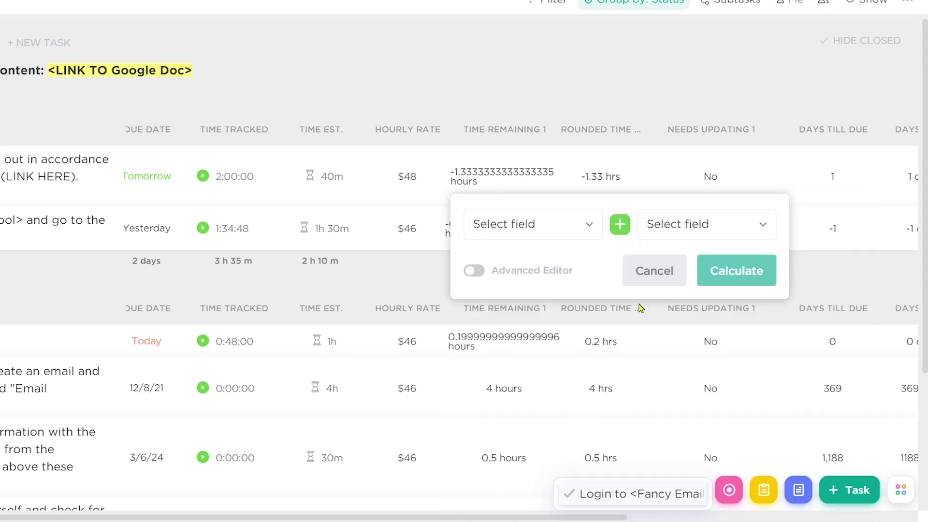
pyautogui.click(568, 224)
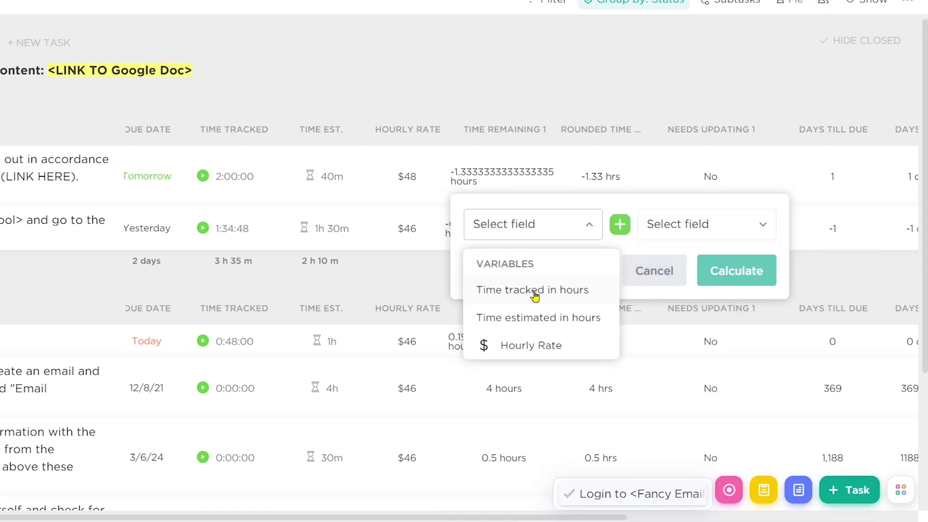
pyautogui.click(540, 318)
pyautogui.click(620, 224)
pyautogui.click(618, 290)
pyautogui.click(669, 234)
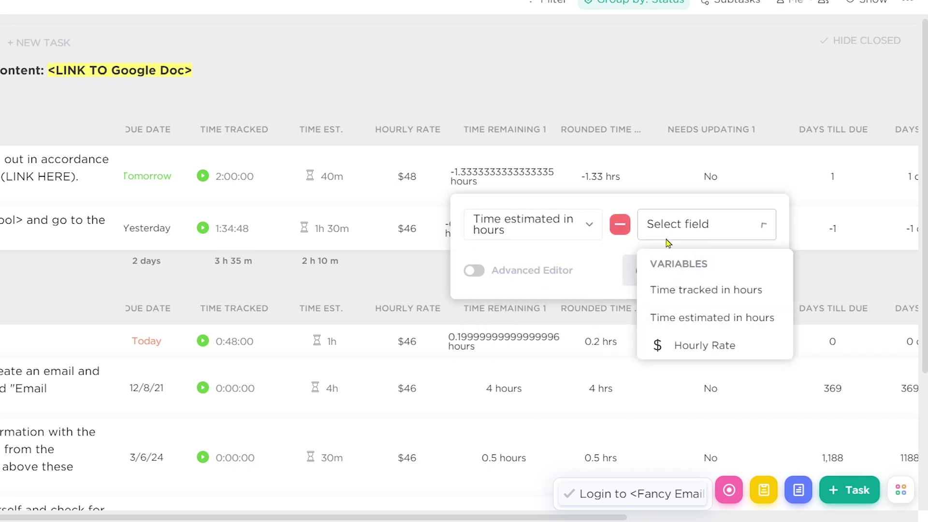
pyautogui.click(665, 289)
pyautogui.click(473, 271)
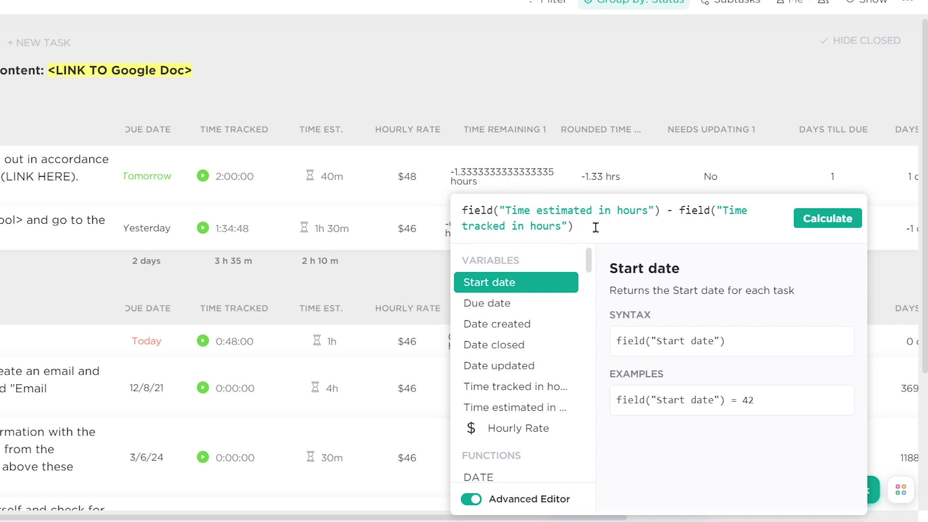
pyautogui.write('& "')
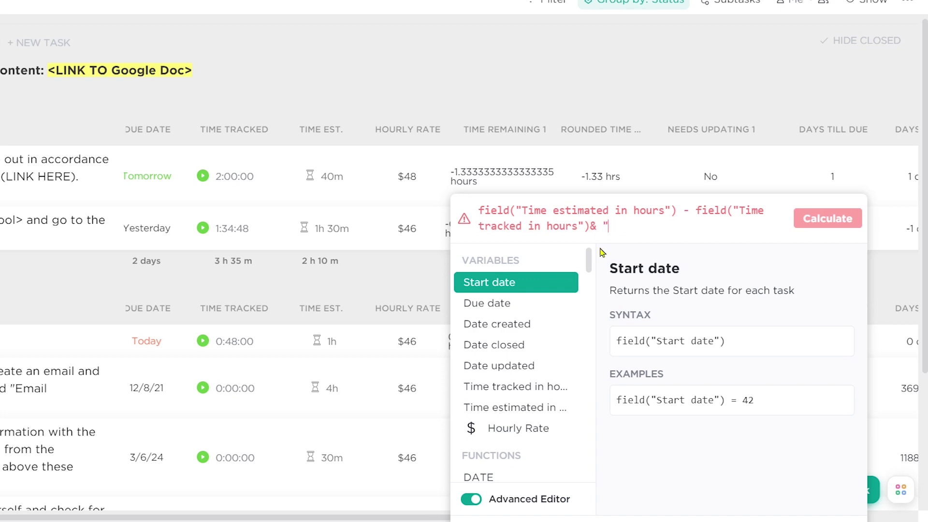
pyautogui.write('hours"')
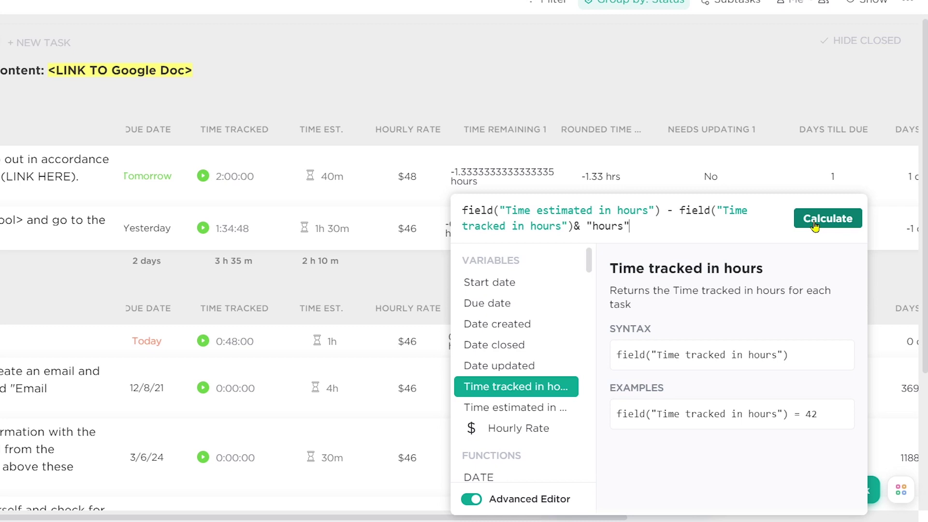
pyautogui.click(815, 225)
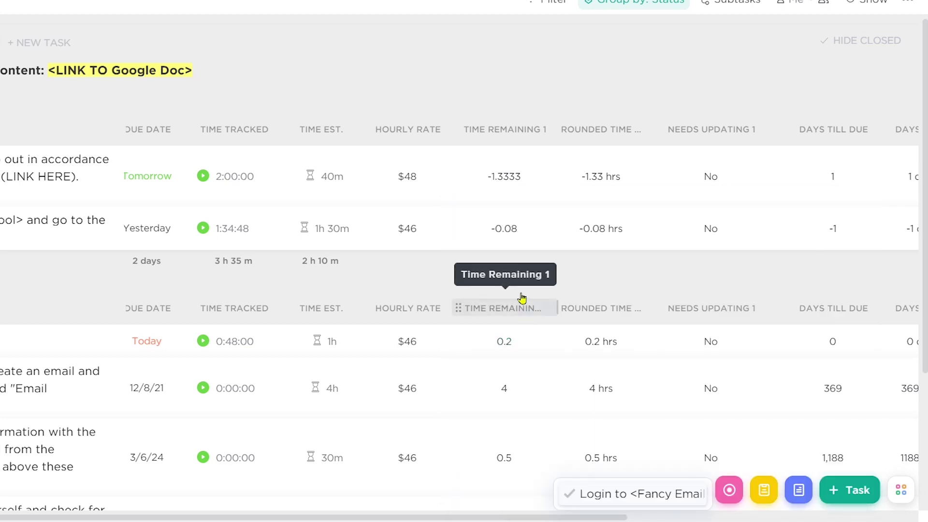
# Step: Add a bracket and a space before "hours" so values read like "4 hours"
pyautogui.click(505, 230)
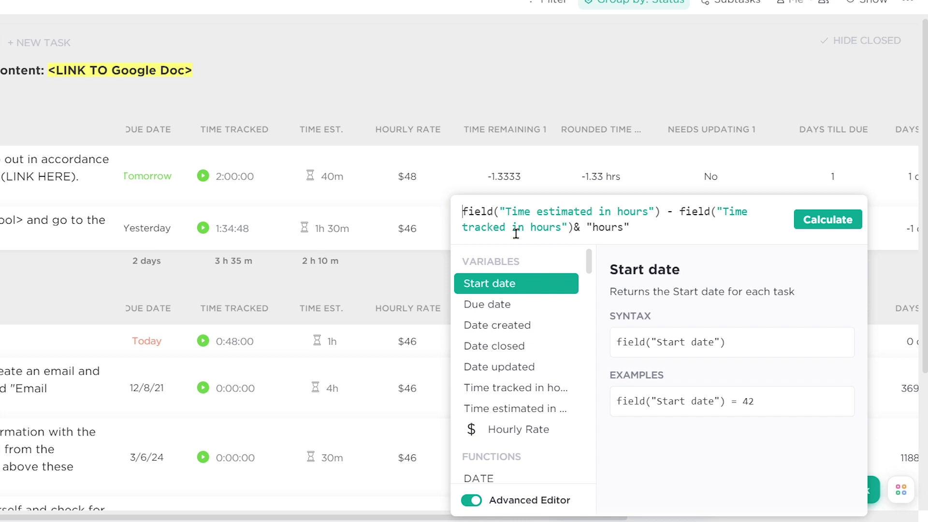
pyautogui.write('(')
pyautogui.click(580, 227)
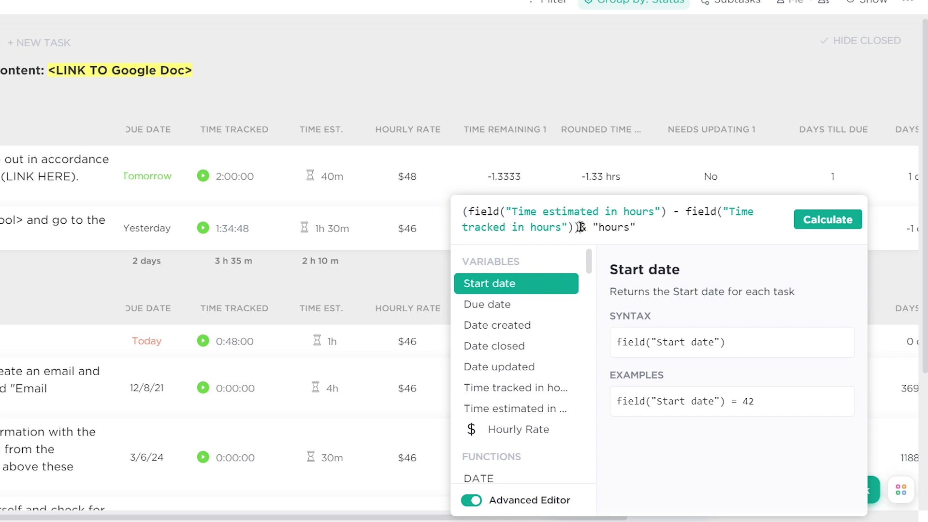
pyautogui.click(816, 223)
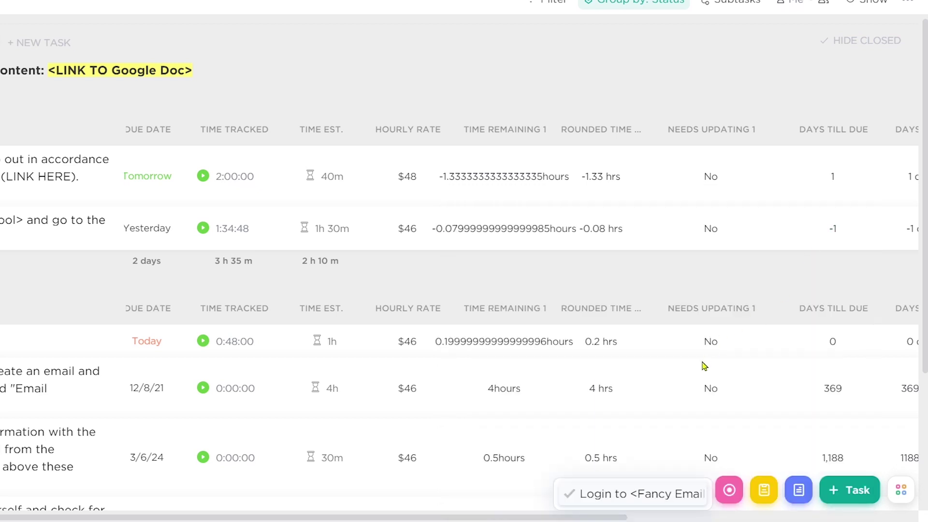
pyautogui.click(512, 236)
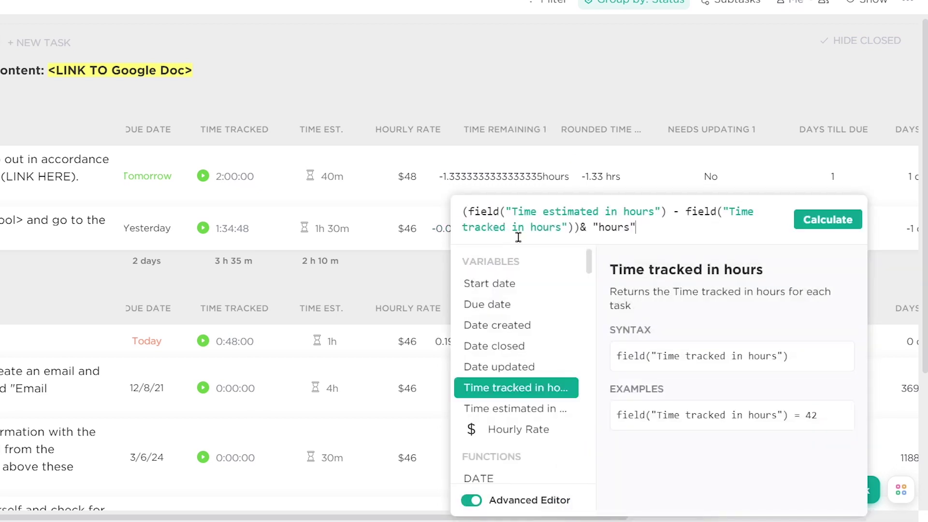
pyautogui.click(822, 220)
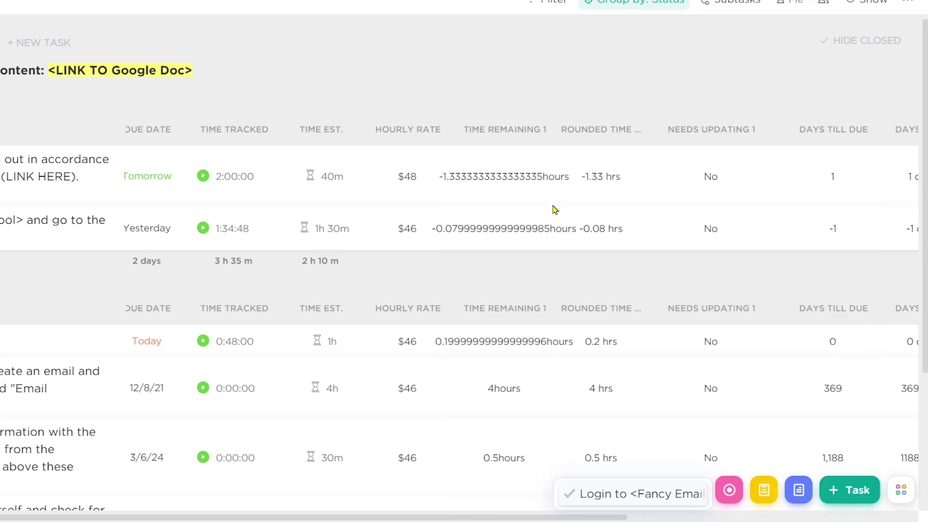
pyautogui.click(512, 234)
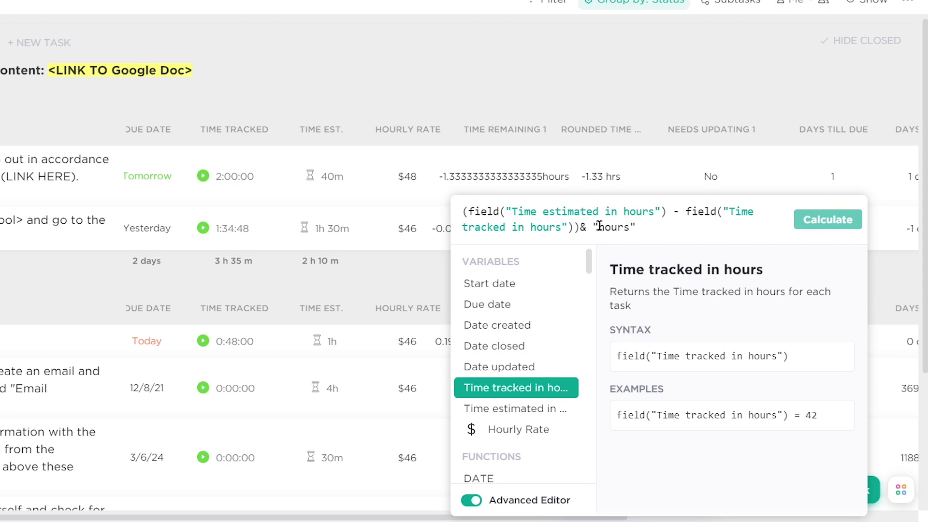
pyautogui.click(840, 225)
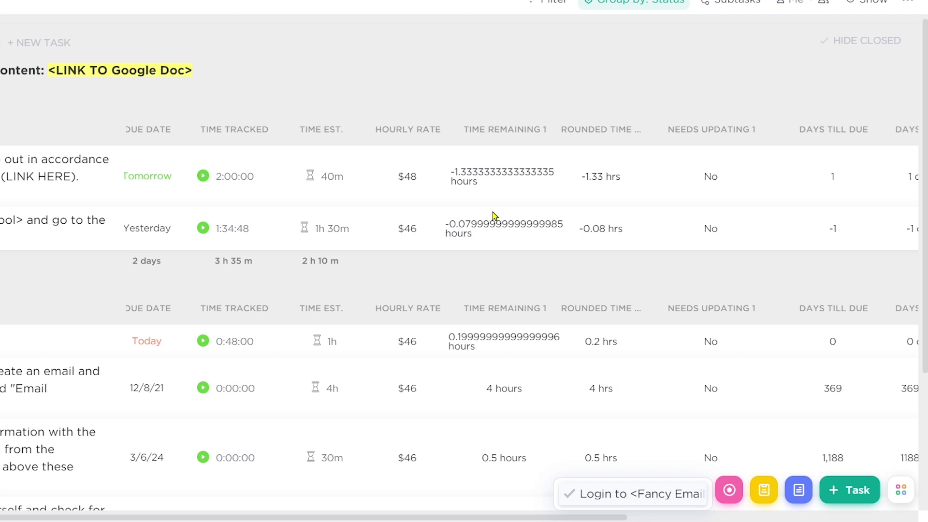
# Step: Replace the formula with ROUND of Time estimated minus Time tracked in hours
pyautogui.click(601, 236)
pyautogui.moveTo(643, 227); pyautogui.dragTo(457, 212)
pyautogui.press('BackSpace')
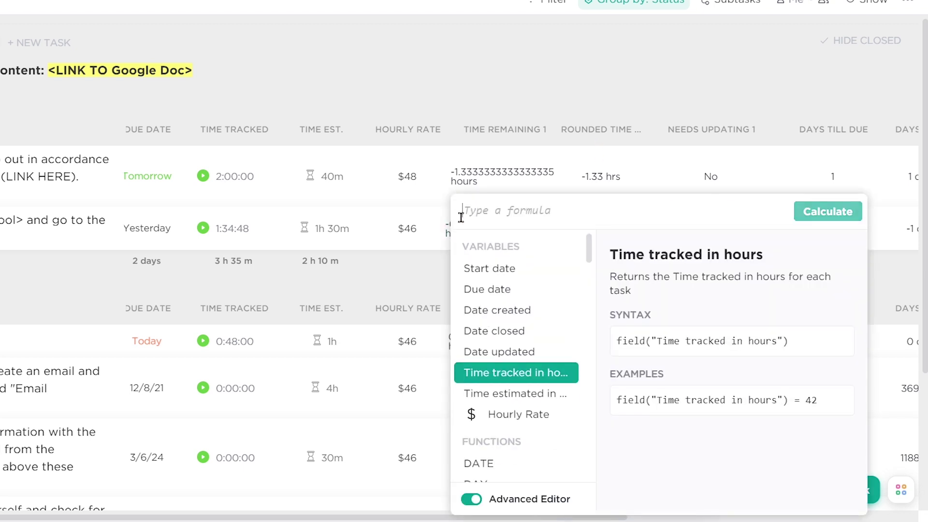
pyautogui.moveTo(589, 248); pyautogui.dragTo(593, 314)
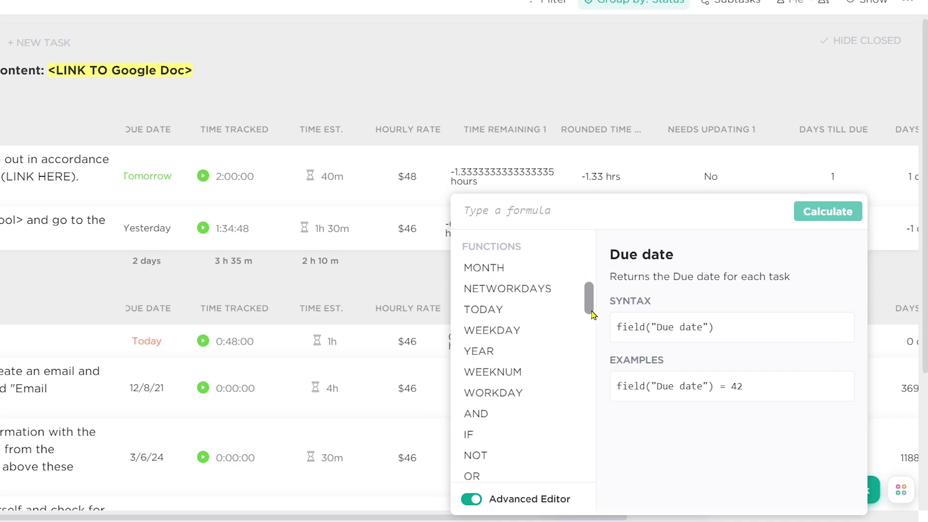
pyautogui.write('round')
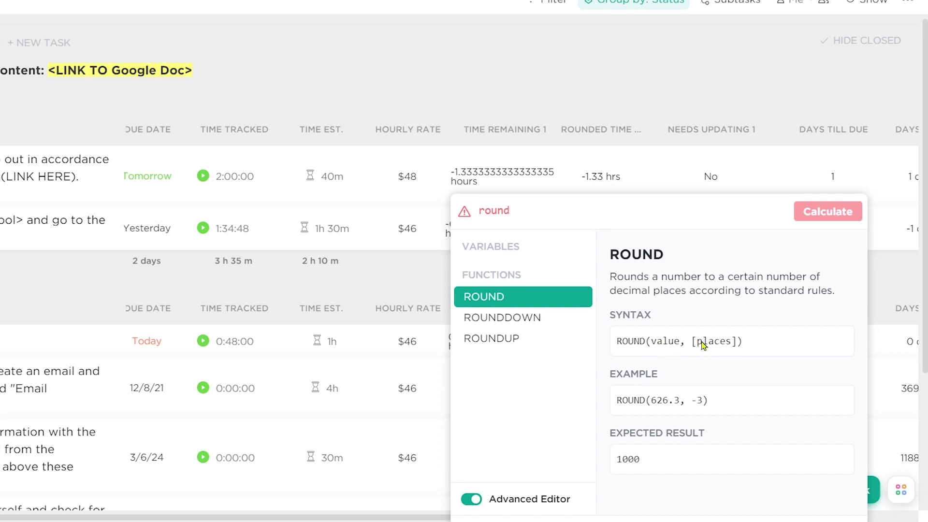
pyautogui.click(482, 298)
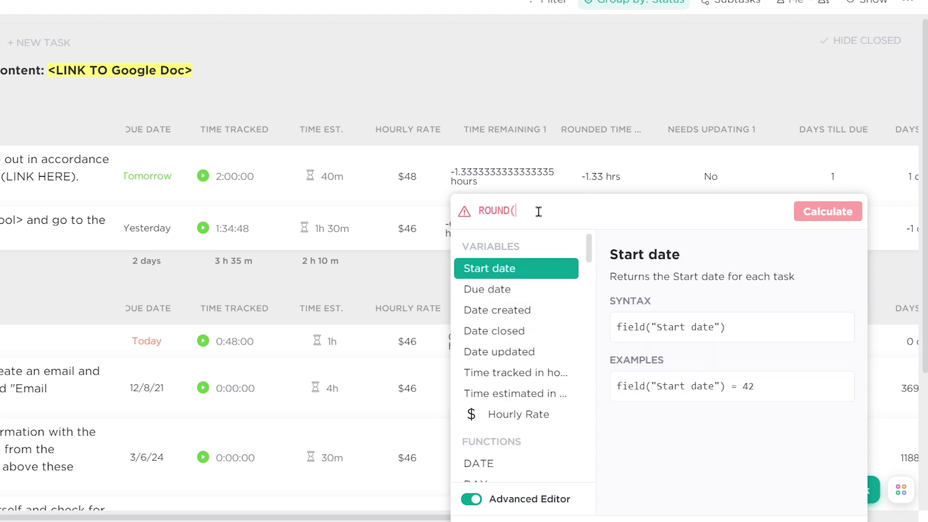
pyautogui.click(507, 394)
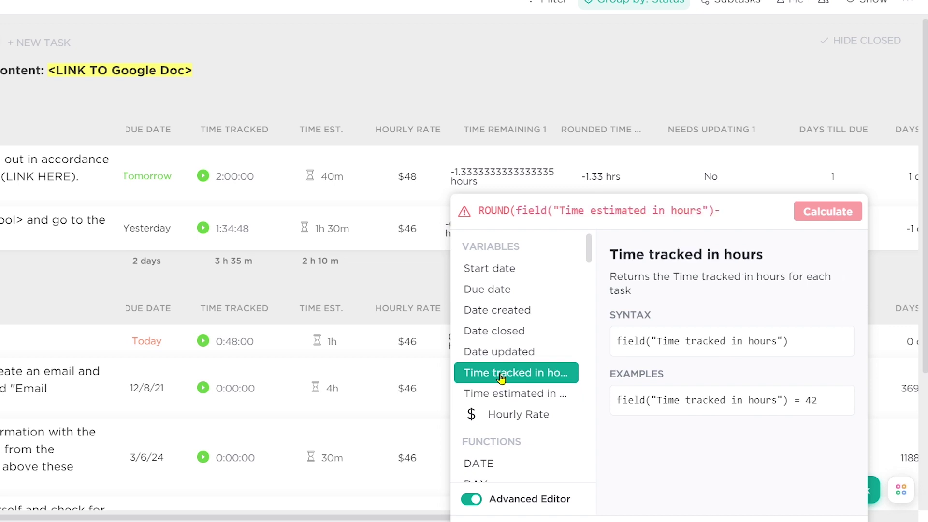
pyautogui.click(501, 375)
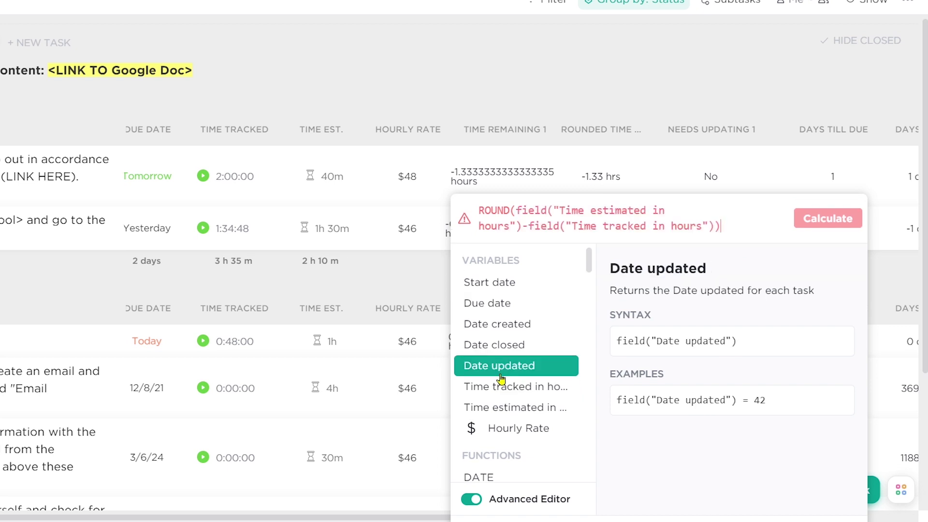
# Step: Add brackets, 2 decimal places and the " hours" label, then calculate
pyautogui.click(515, 210)
pyautogui.write('(')
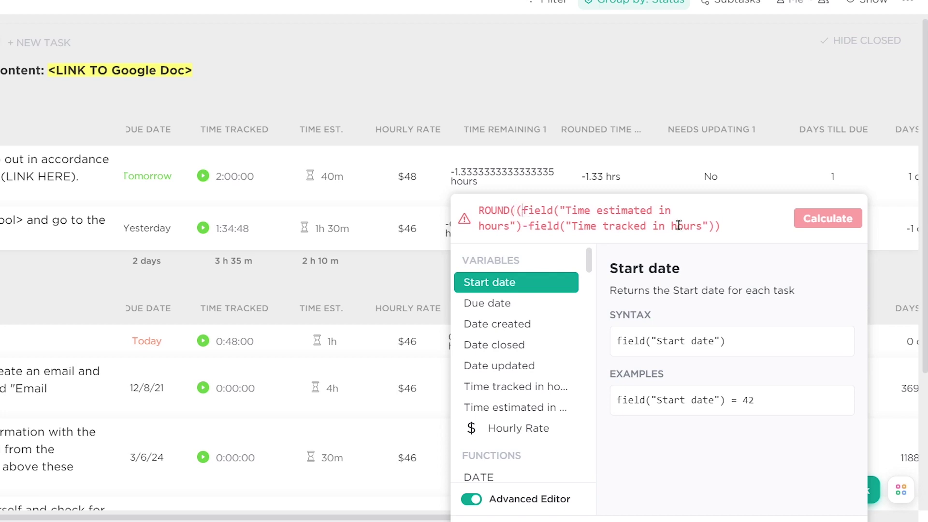
pyautogui.click(726, 229)
pyautogui.write('2')
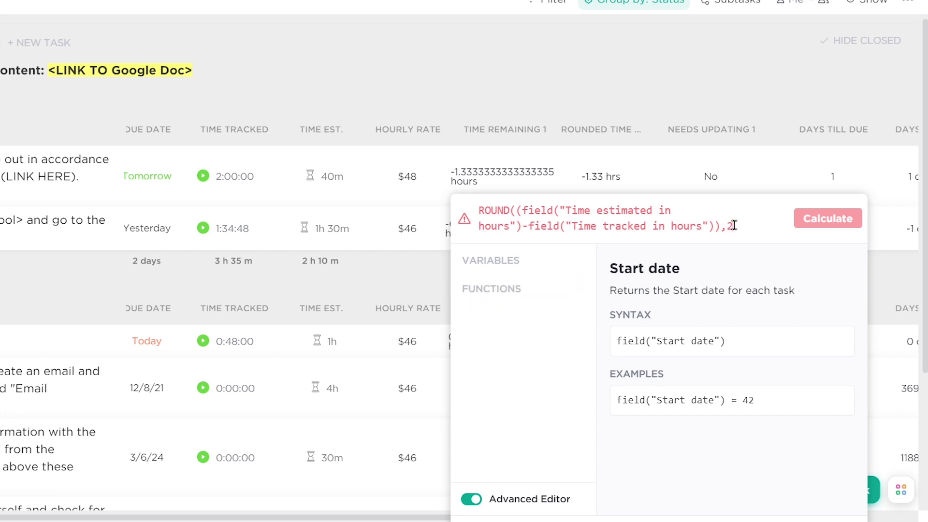
pyautogui.write(')')
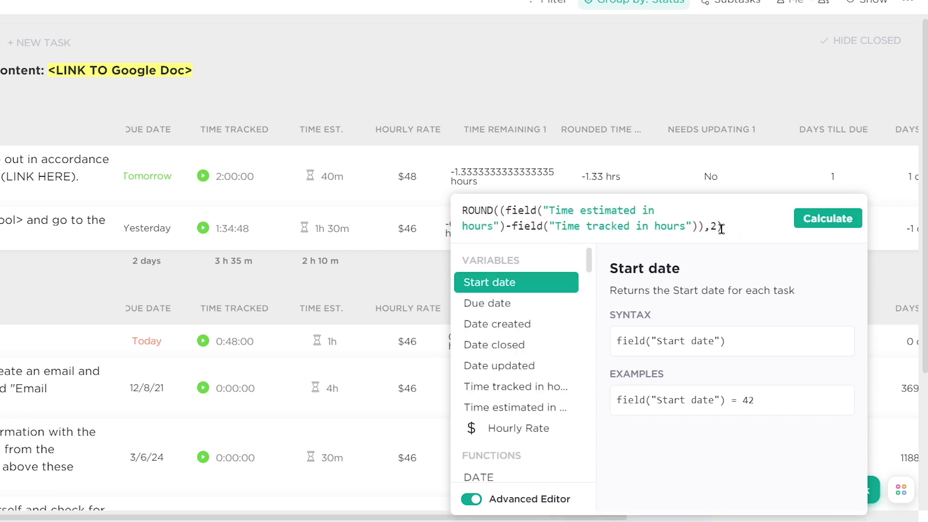
pyautogui.click(463, 210)
pyautogui.write('(')
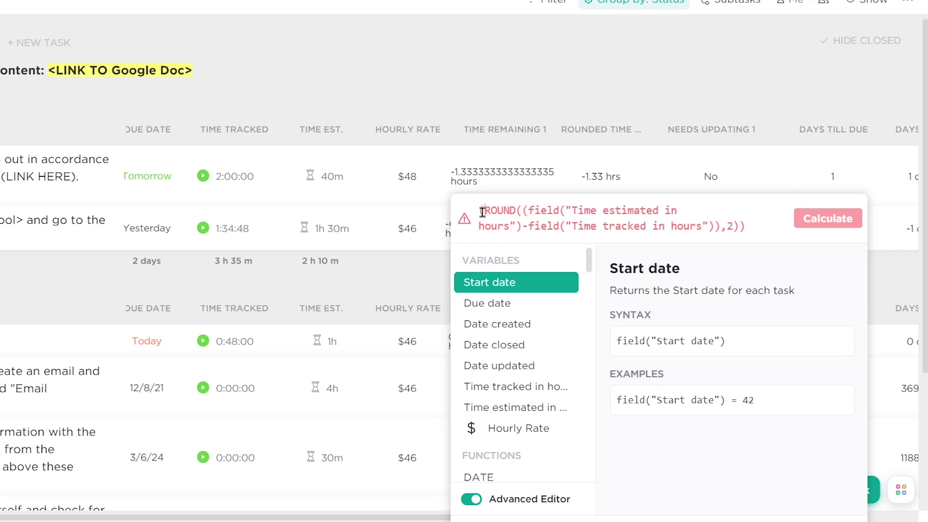
pyautogui.click(749, 224)
pyautogui.write('&')
pyautogui.press('BackSpace')
pyautogui.write('&')
pyautogui.write('ho')
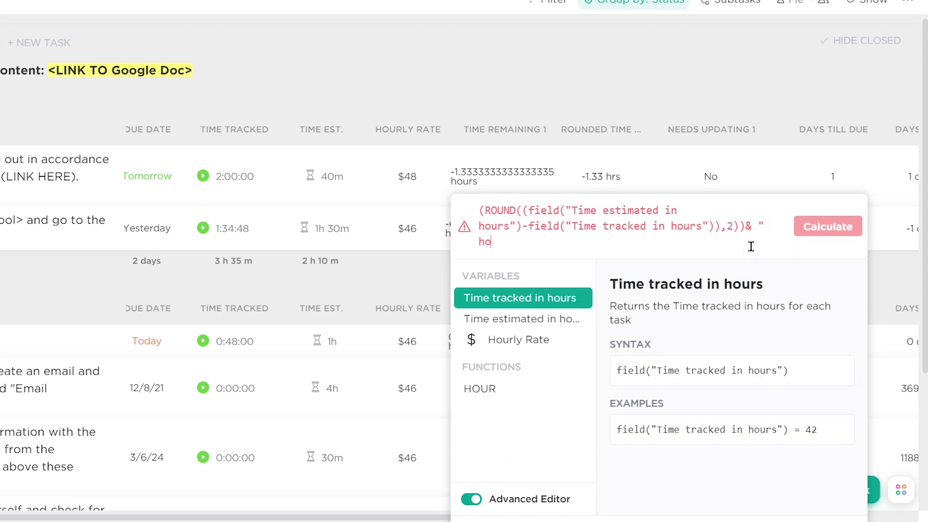
pyautogui.write('urs"')
pyautogui.click(814, 222)
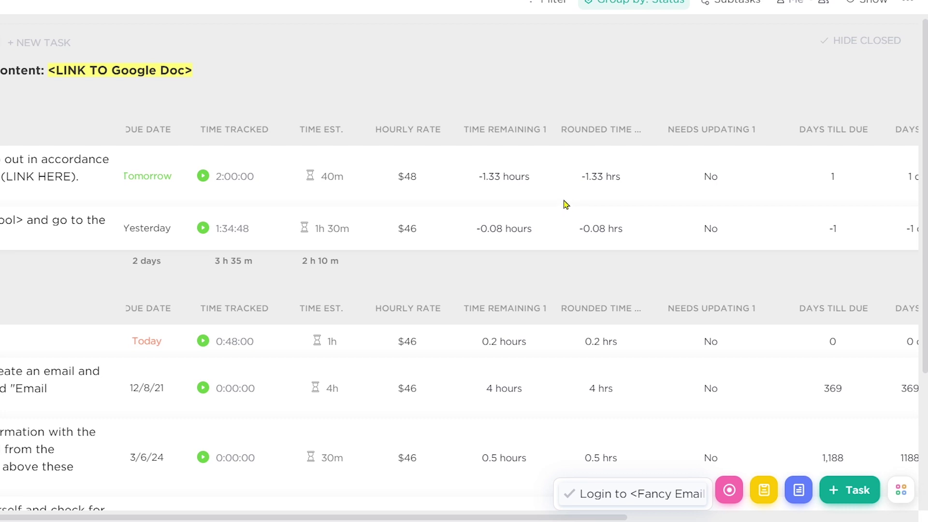
# Step: Hide Time Remaining 1 and change the Rounded Time formula's ROUND to ROUNDUP
pyautogui.click(512, 132)
pyautogui.click(490, 318)
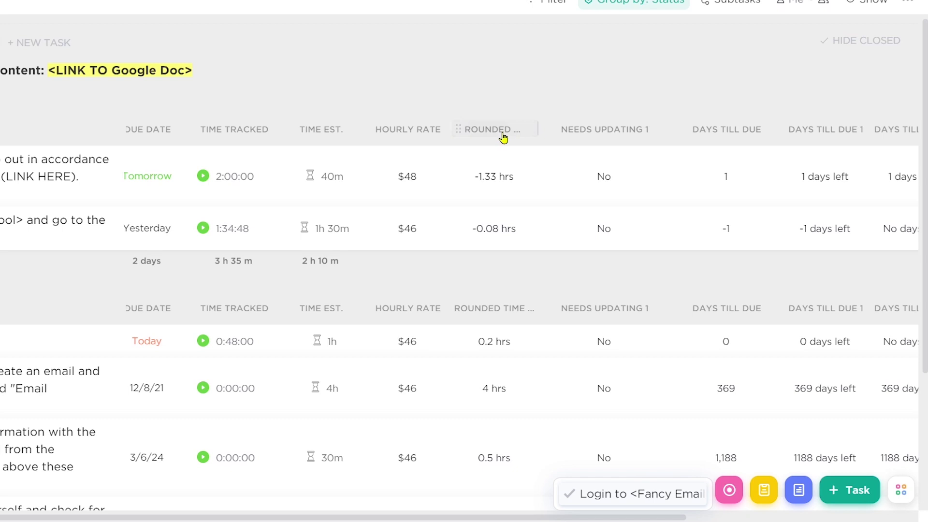
pyautogui.click(494, 177)
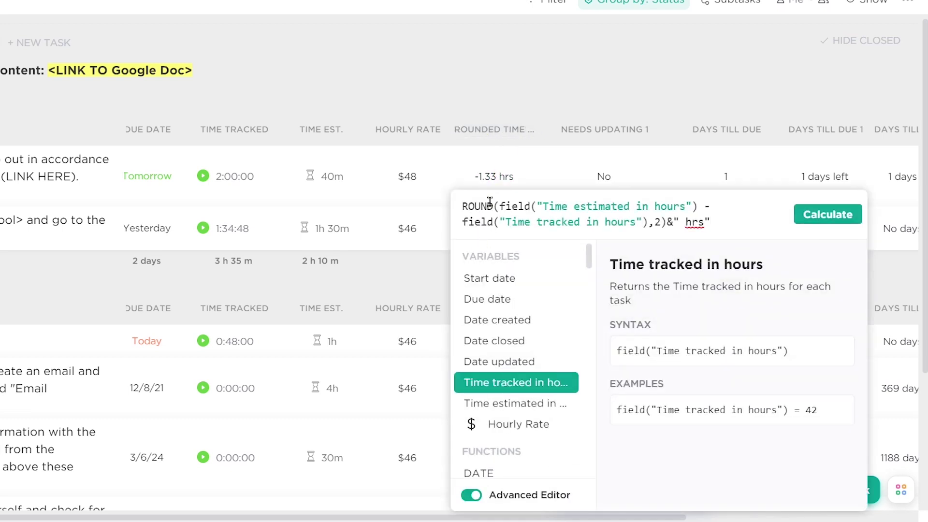
pyautogui.write('UP')
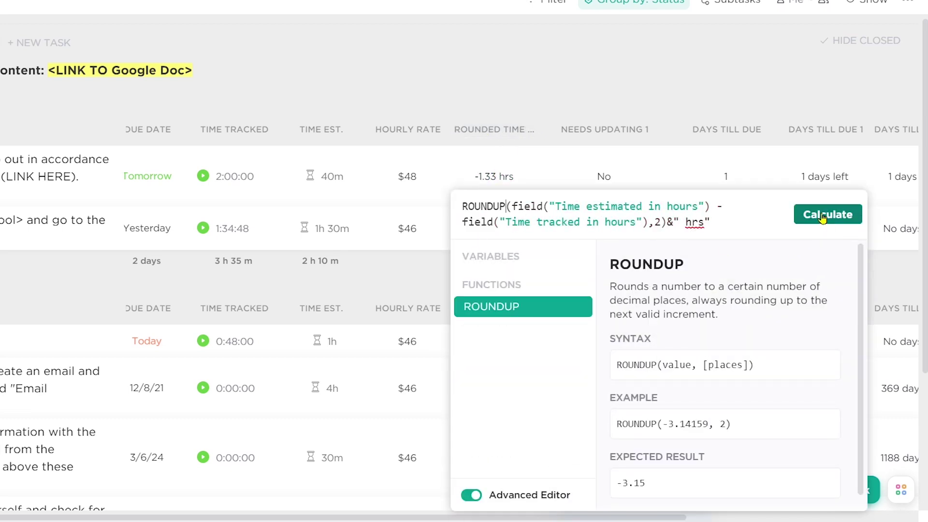
pyautogui.click(823, 216)
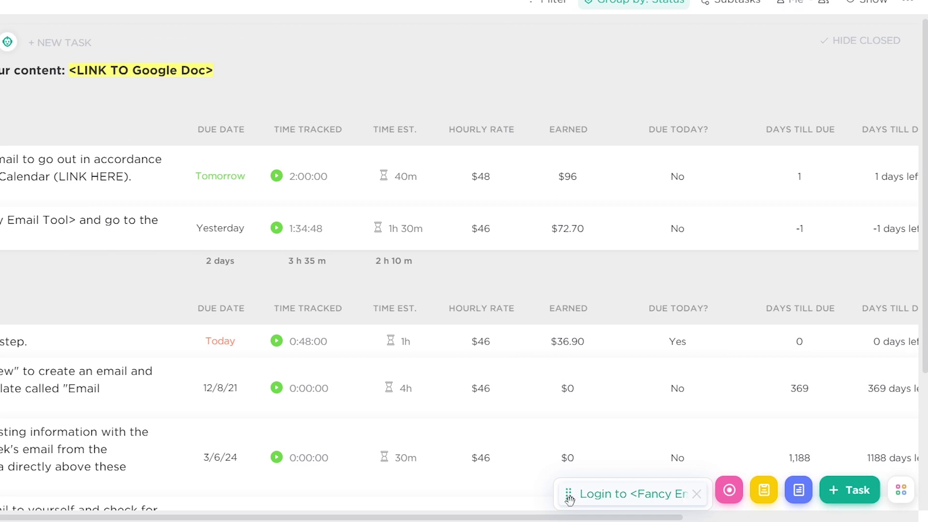
# Step: Inspect the Earned ROUNDUP formula and recalculate it with 2 decimal places
pyautogui.click(568, 179)
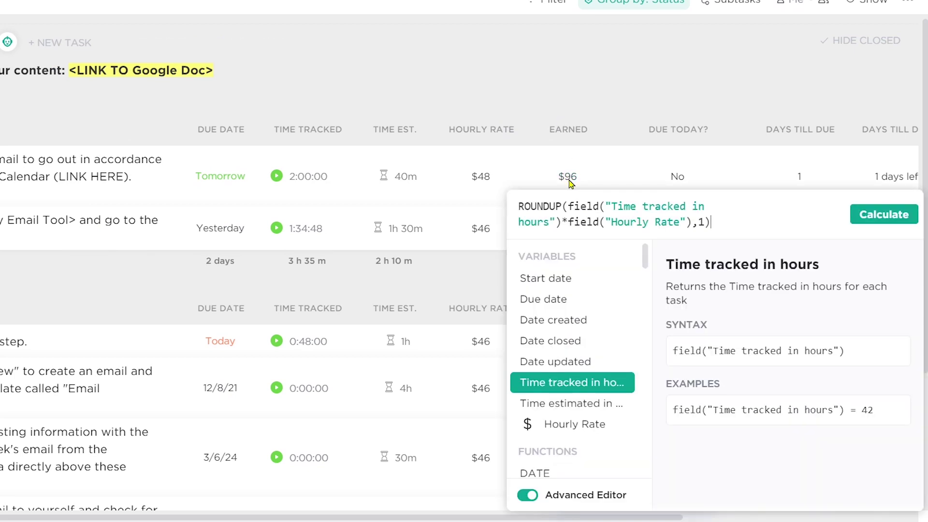
pyautogui.tripleClick(672, 213)
pyautogui.moveTo(568, 206); pyautogui.dragTo(695, 223)
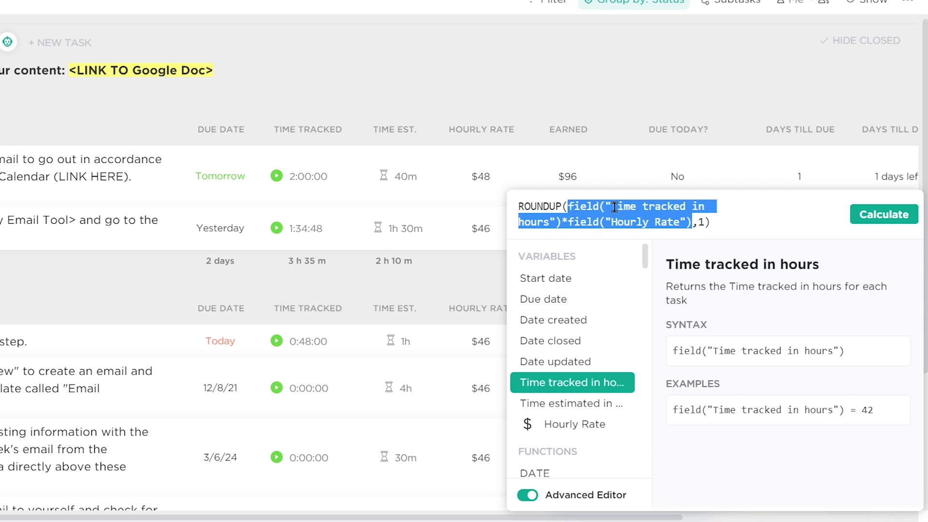
pyautogui.doubleClick(552, 207)
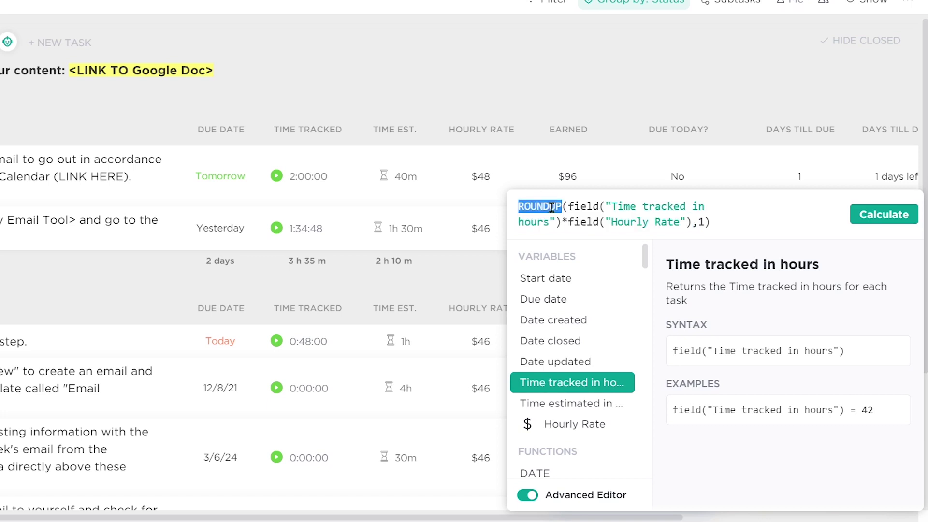
pyautogui.doubleClick(700, 221)
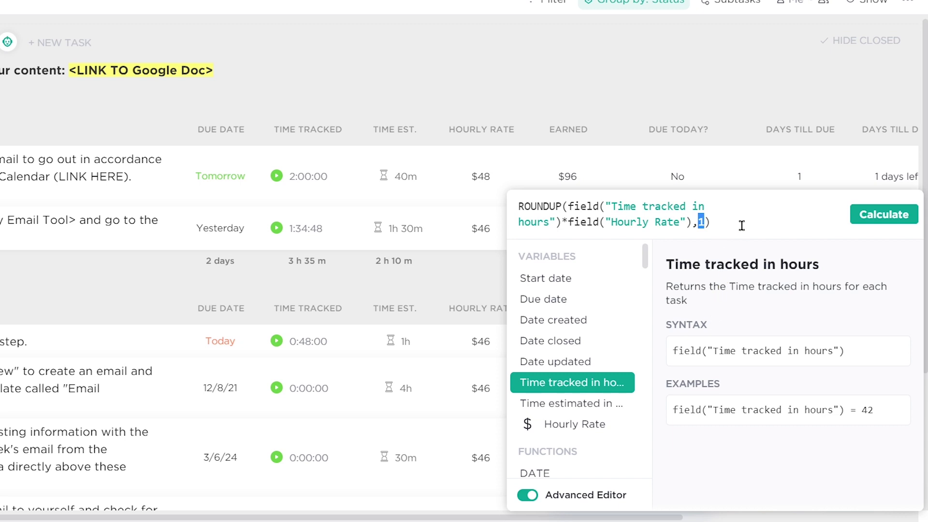
pyautogui.write('0')
pyautogui.press('BackSpace')
pyautogui.write('2')
pyautogui.click(870, 215)
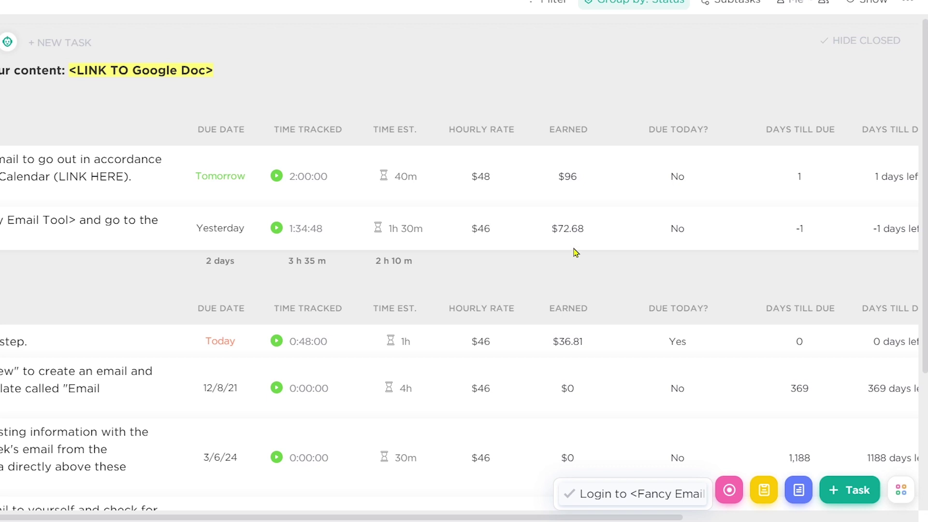
# Step: Change Earned's decimal places to 1, then 0, for whole-dollar values like $73
pyautogui.click(568, 228)
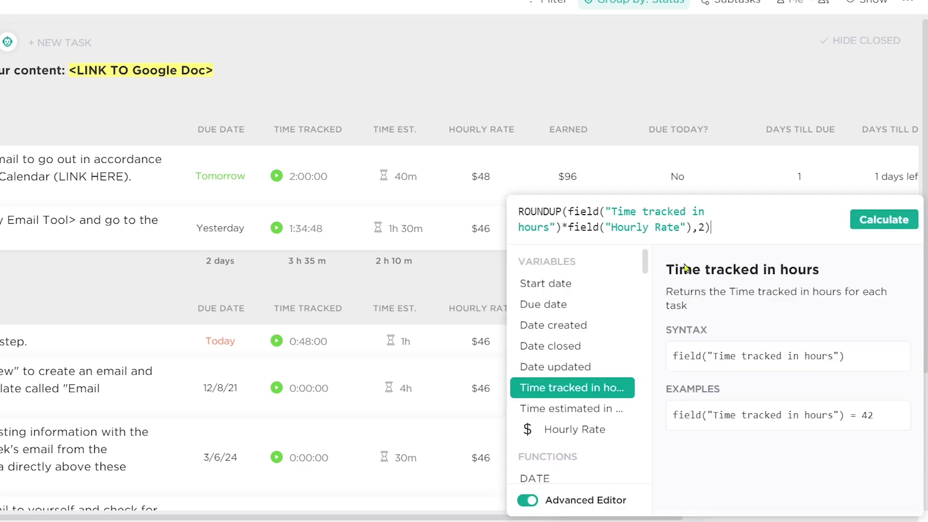
pyautogui.doubleClick(700, 227)
pyautogui.write('1')
pyautogui.click(884, 220)
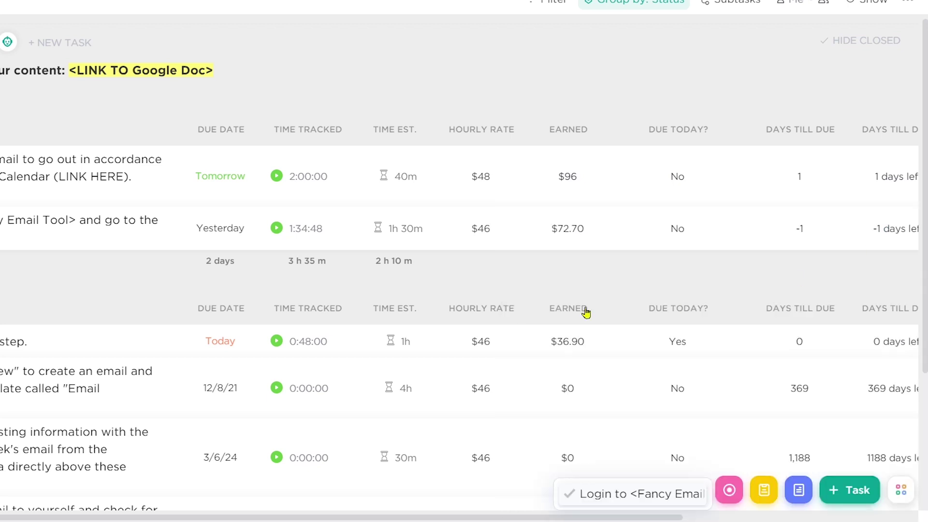
pyautogui.click(565, 233)
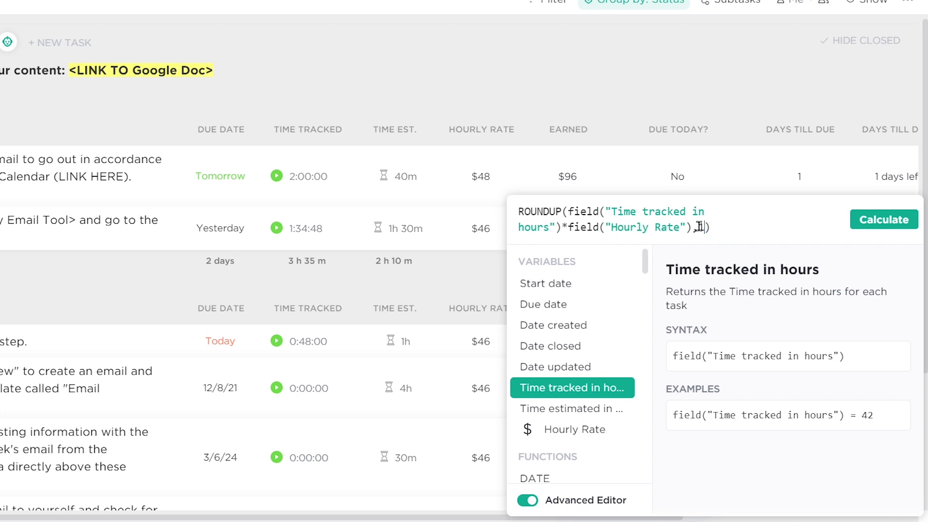
pyautogui.doubleClick(700, 228)
pyautogui.write('0')
pyautogui.click(883, 231)
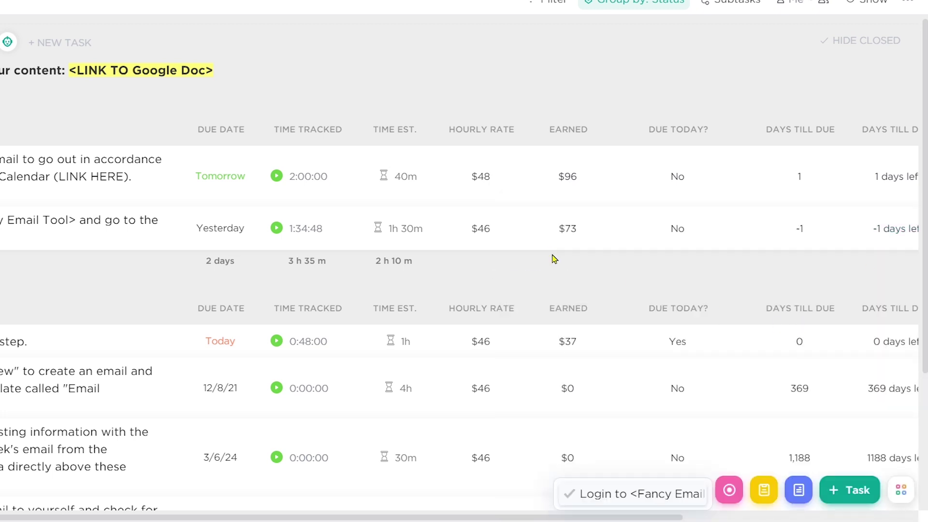
pyautogui.click(567, 229)
pyautogui.moveTo(561, 213); pyautogui.dragTo(499, 211)
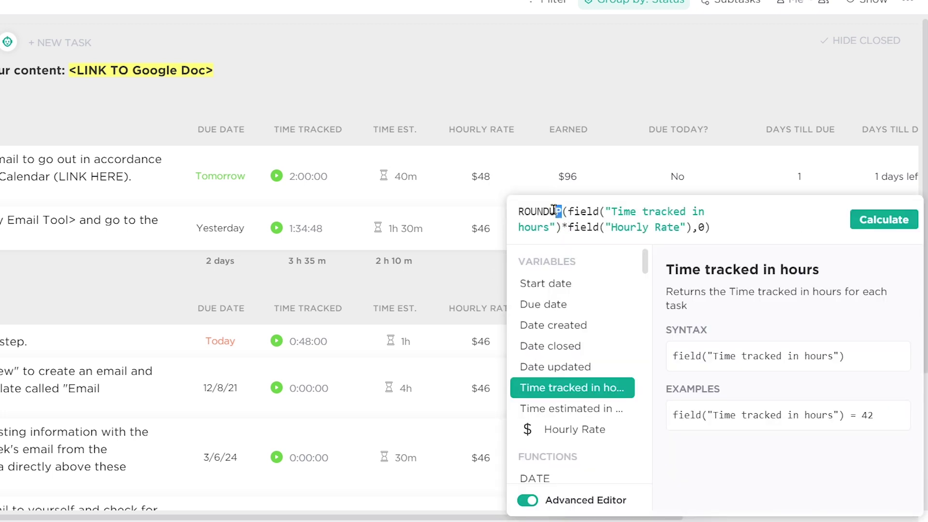
pyautogui.click(884, 220)
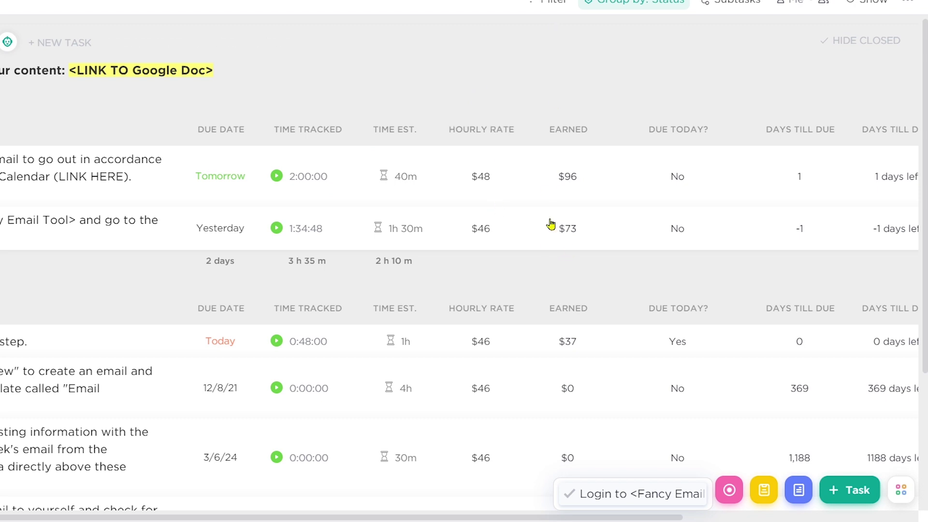
pyautogui.moveTo(480, 261)
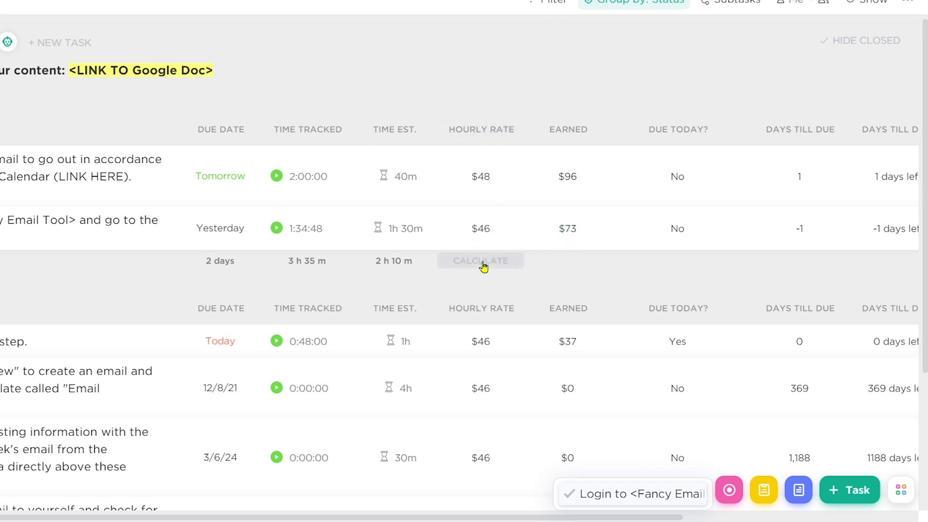
# Step: Sum the Hourly Rate column and set the second task's rate to $4,665,465
pyautogui.click(484, 266)
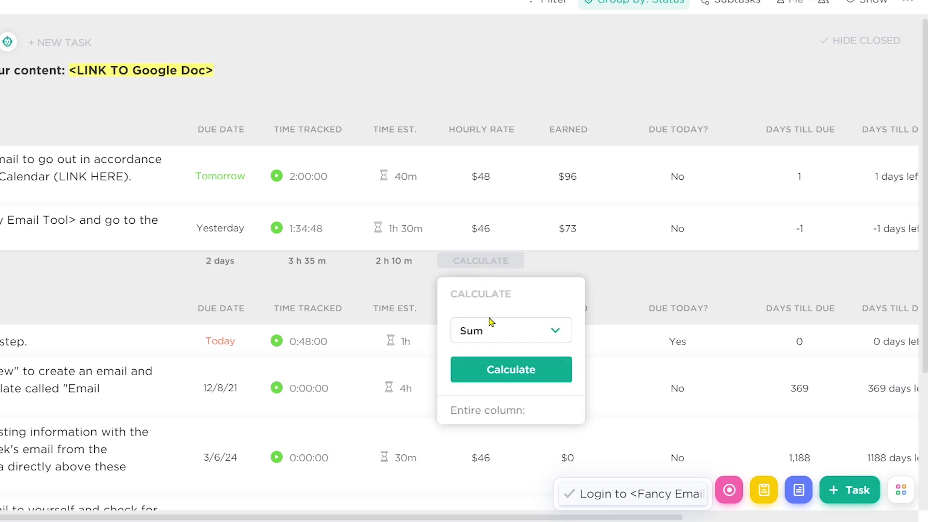
pyautogui.click(505, 366)
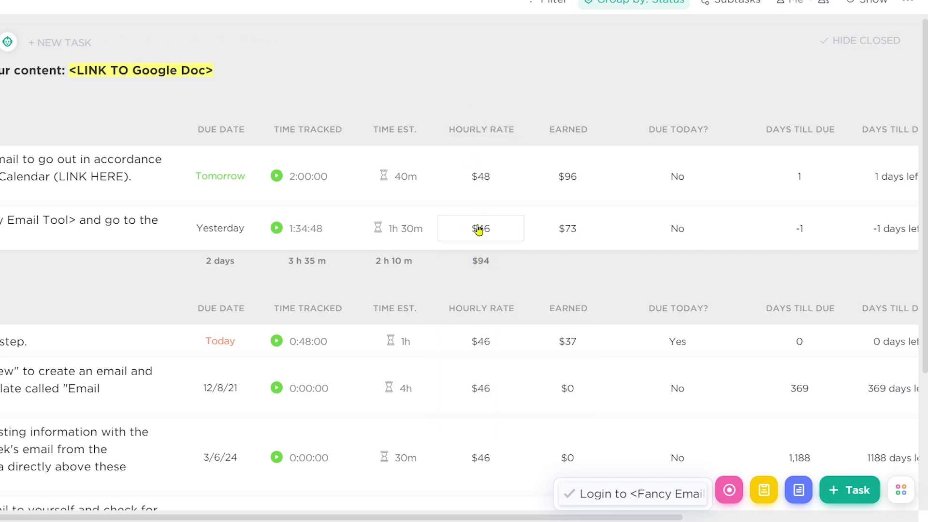
pyautogui.click(481, 228)
pyautogui.write('65,465')
pyautogui.press('Return')
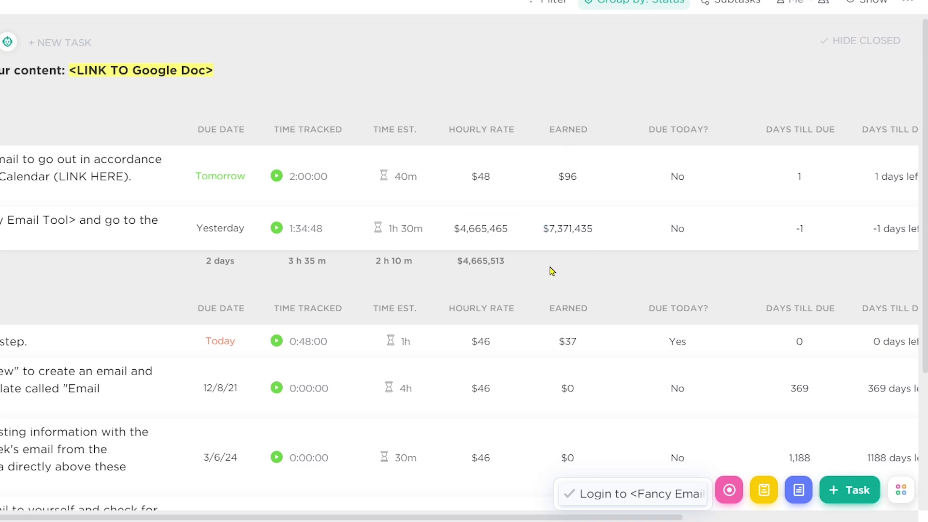
pyautogui.hscroll(5, 553, 271)
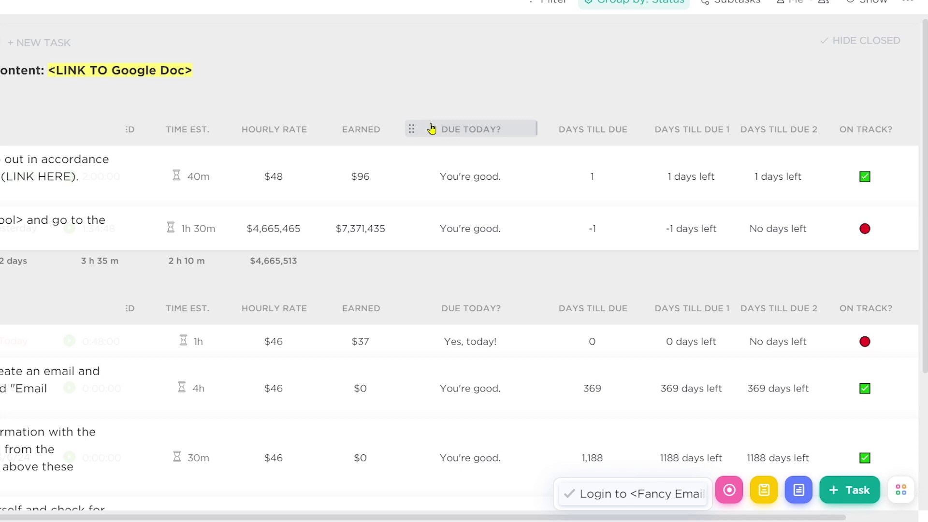
# Step: Review the Due Today? formula's DAYS, due date, TODAY and "Yes, today!" parts, then close it
pyautogui.click(460, 179)
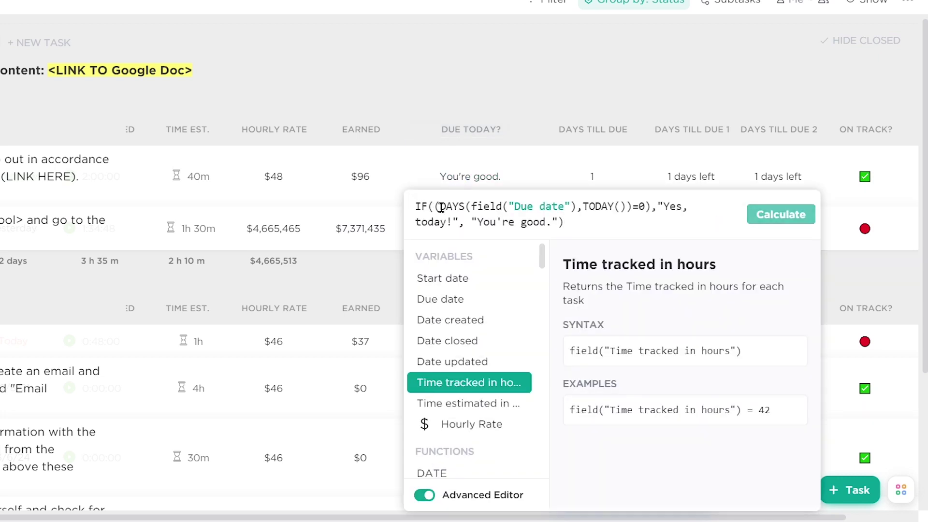
pyautogui.moveTo(570, 206); pyautogui.dragTo(470, 205)
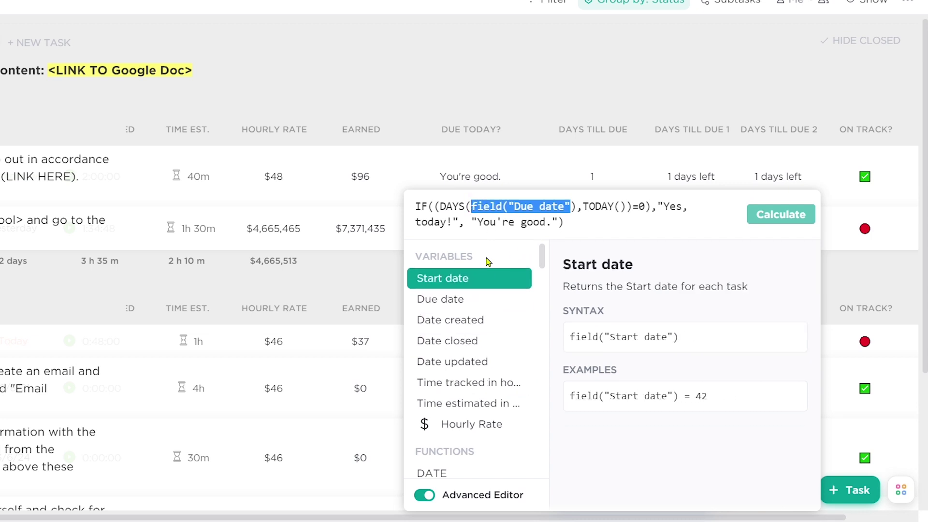
pyautogui.moveTo(582, 206)
pyautogui.mouseDown()
pyautogui.moveTo(648, 214)
pyautogui.moveTo(624, 205)
pyautogui.mouseUp()
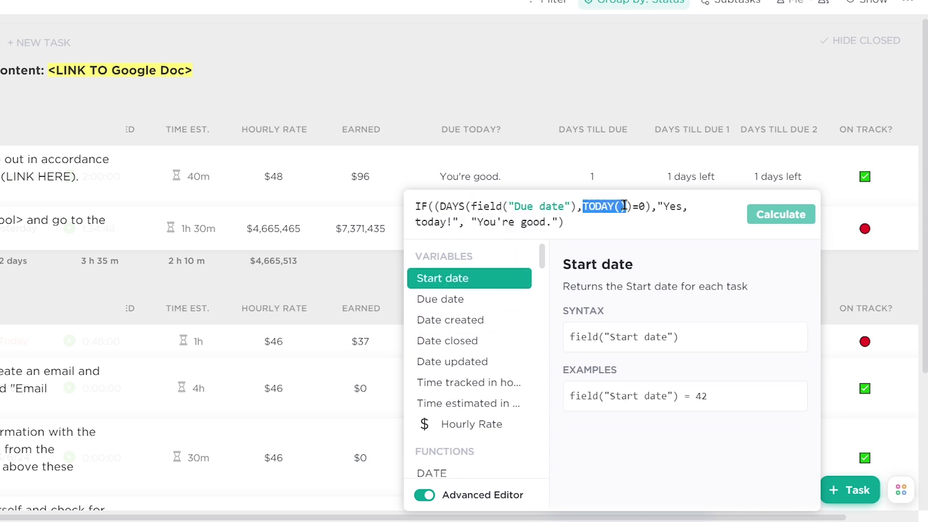
pyautogui.moveTo(439, 206); pyautogui.dragTo(458, 206)
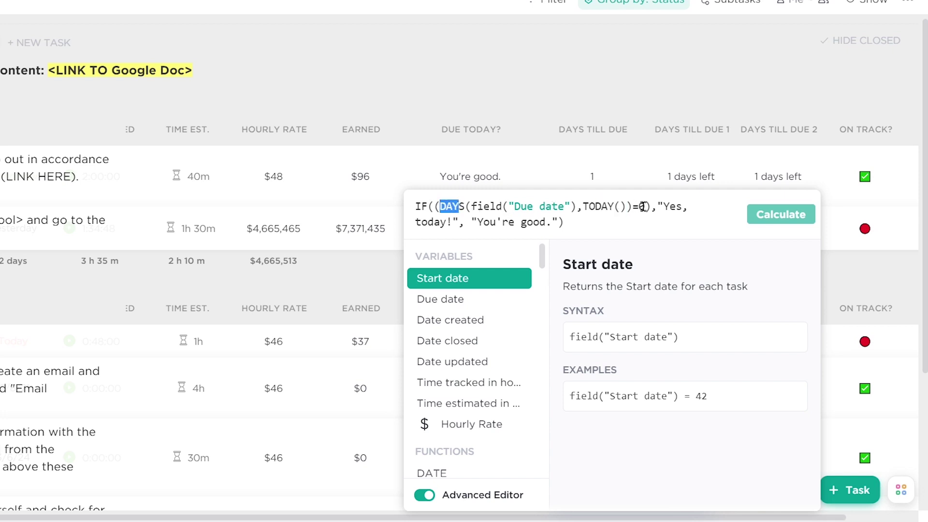
pyautogui.moveTo(658, 206)
pyautogui.mouseDown()
pyautogui.moveTo(462, 220)
pyautogui.moveTo(553, 222)
pyautogui.mouseUp()
pyautogui.click(484, 84)
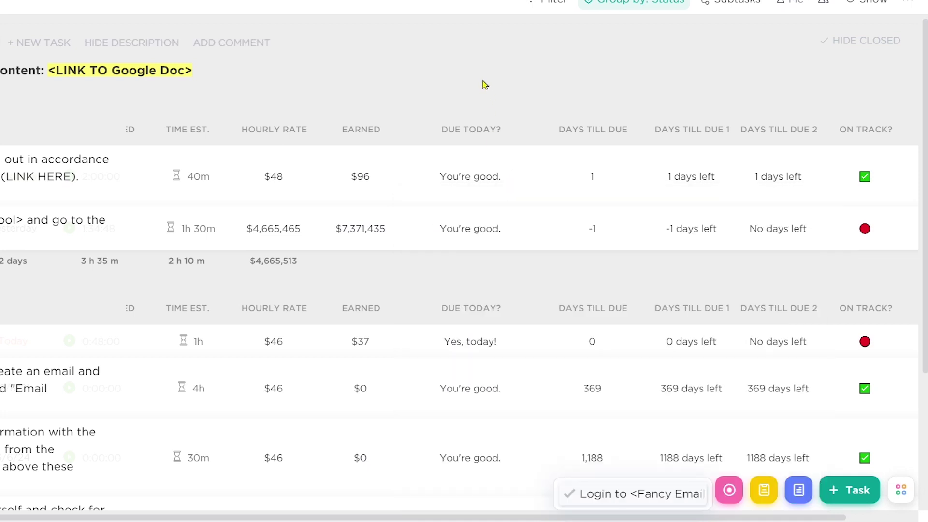
# Step: Hide the Due Today? column from the list
pyautogui.moveTo(435, 518); pyautogui.dragTo(307, 518)
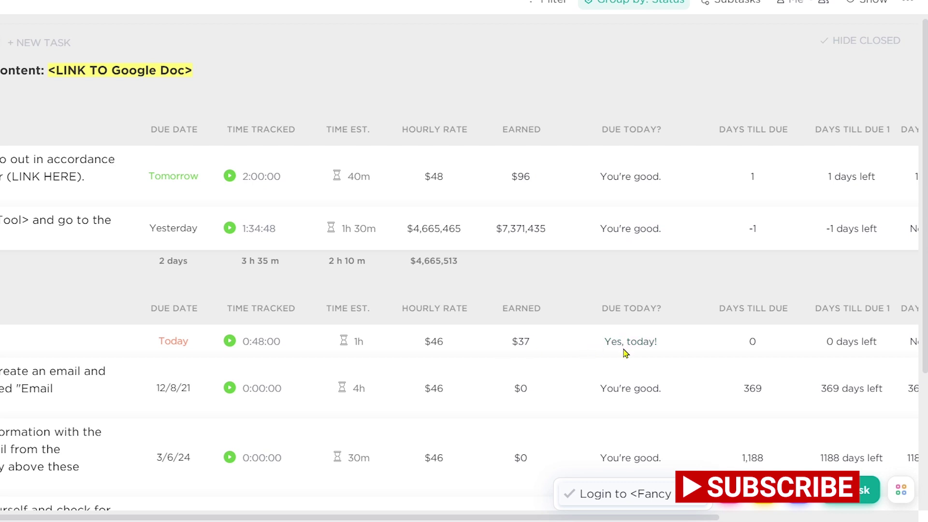
pyautogui.moveTo(531, 517); pyautogui.dragTo(654, 517)
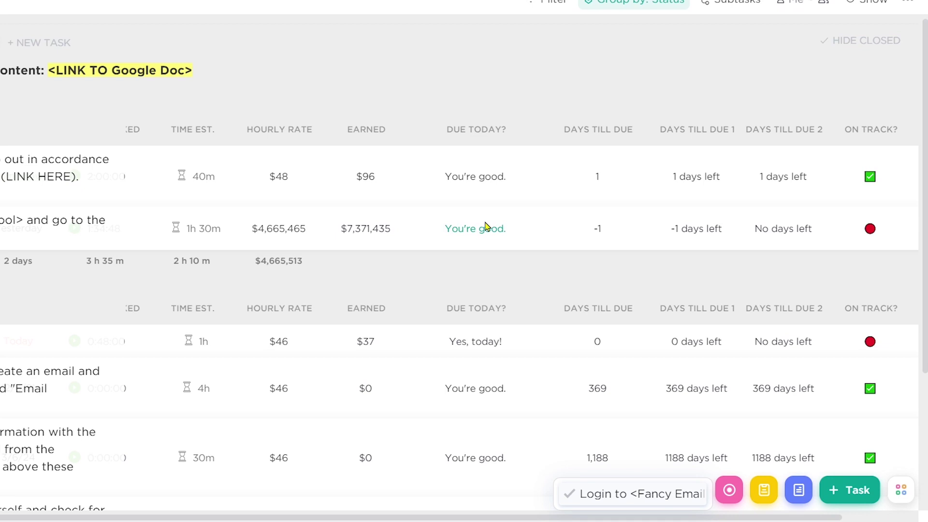
pyautogui.click(469, 131)
pyautogui.click(462, 316)
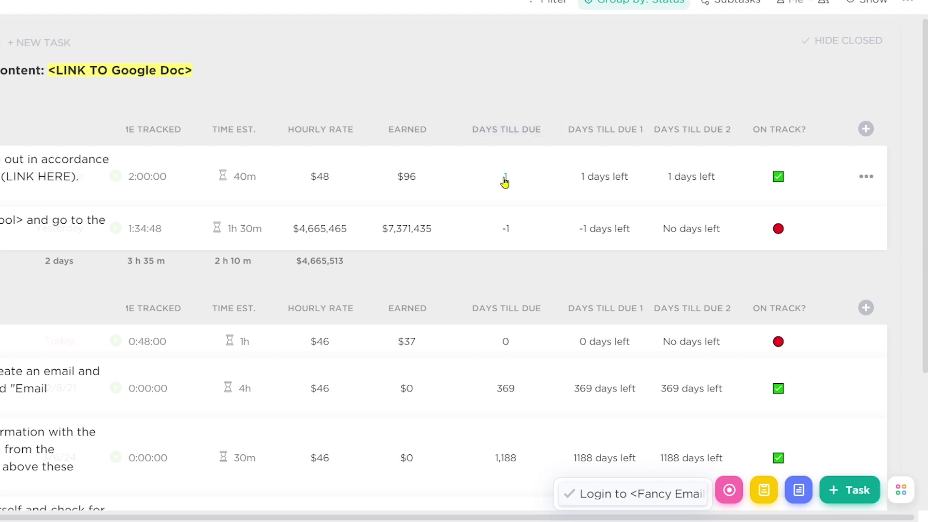
pyautogui.click(506, 180)
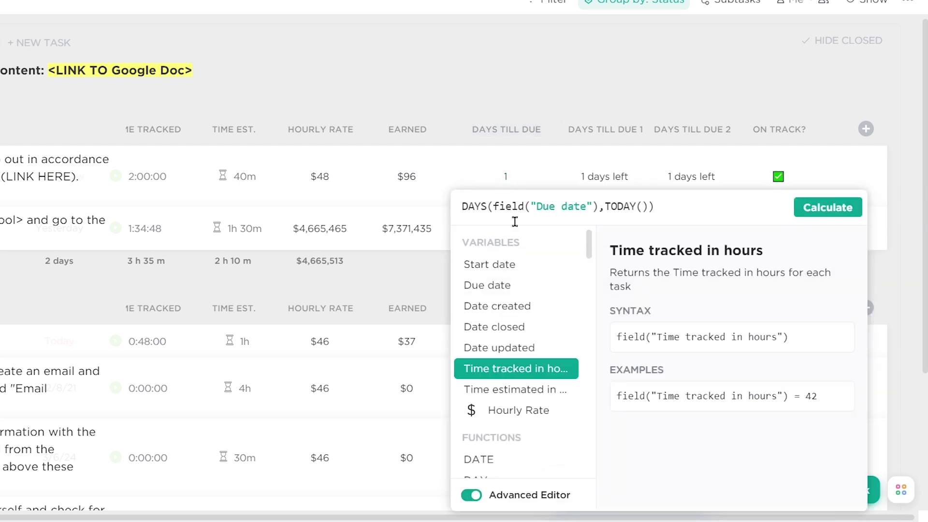
pyautogui.moveTo(463, 208); pyautogui.dragTo(486, 209)
pyautogui.moveTo(588, 244); pyautogui.dragTo(588, 272)
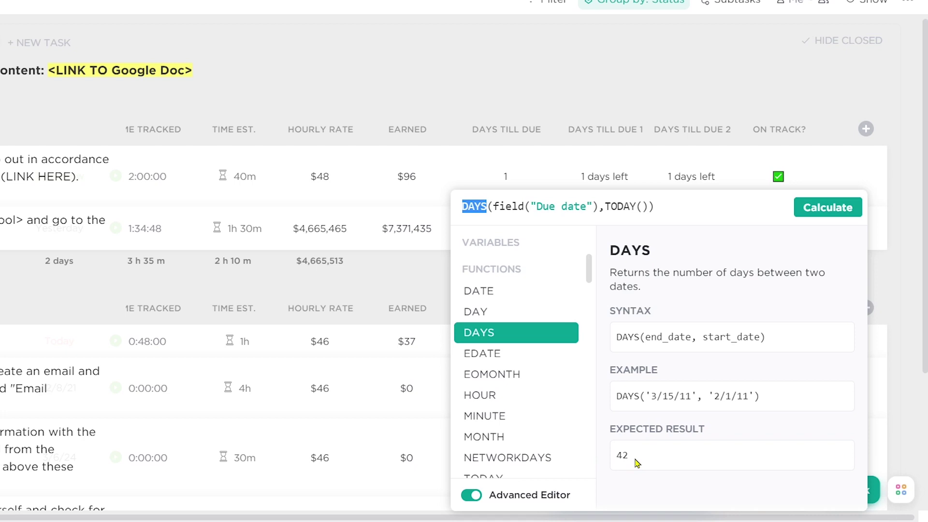
pyautogui.click(482, 207)
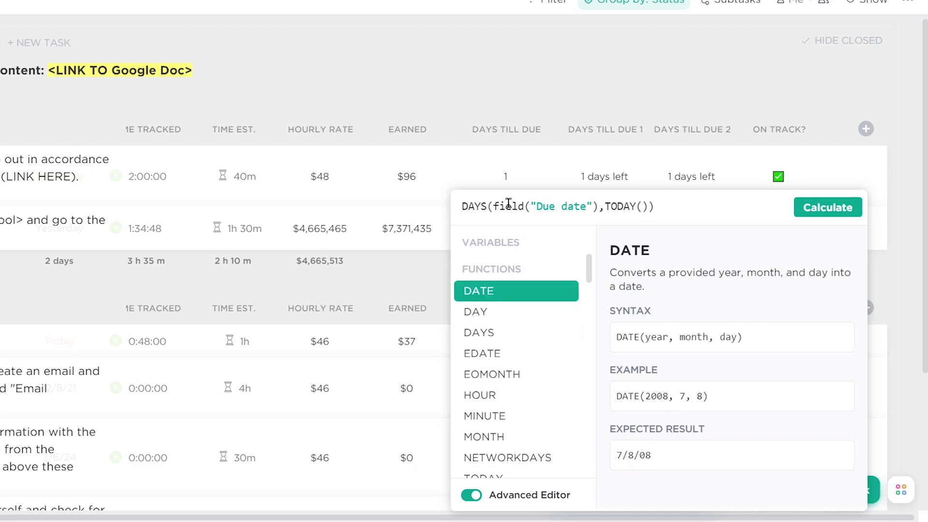
pyautogui.click(828, 207)
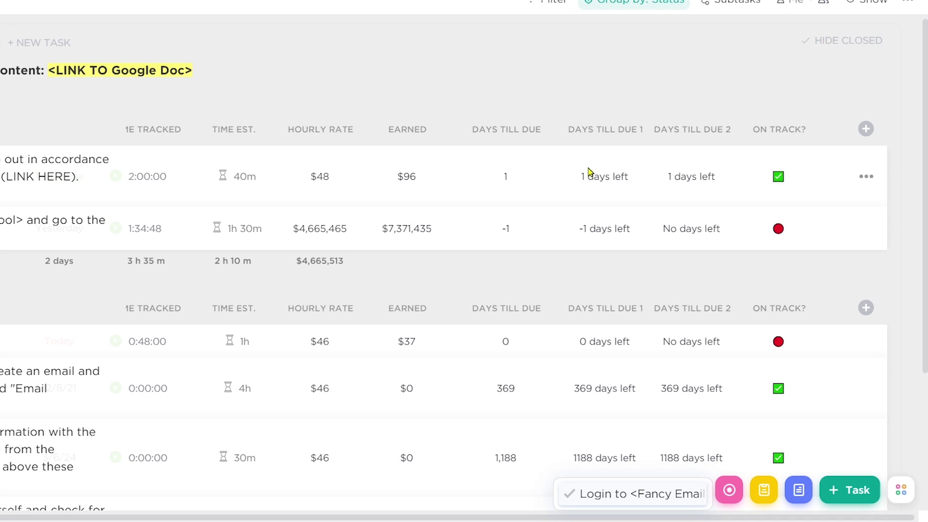
pyautogui.click(604, 177)
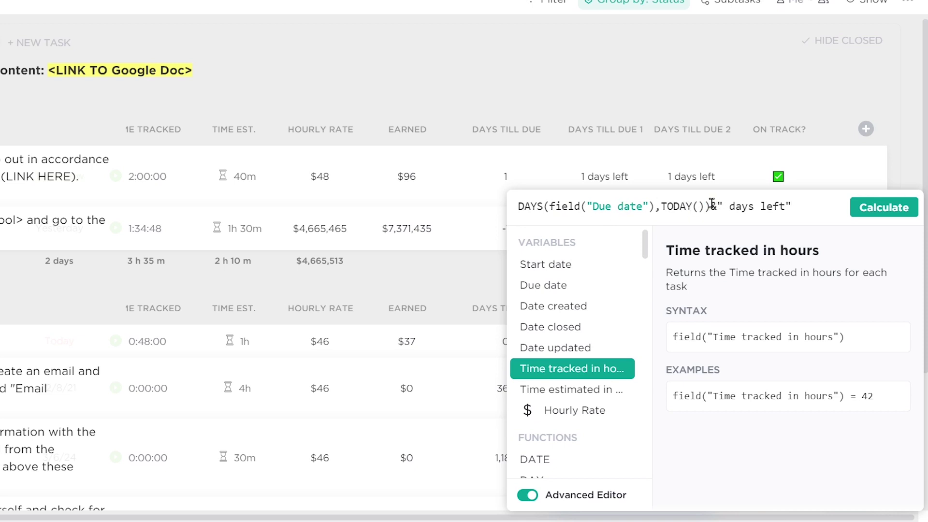
pyautogui.moveTo(711, 203); pyautogui.dragTo(813, 206)
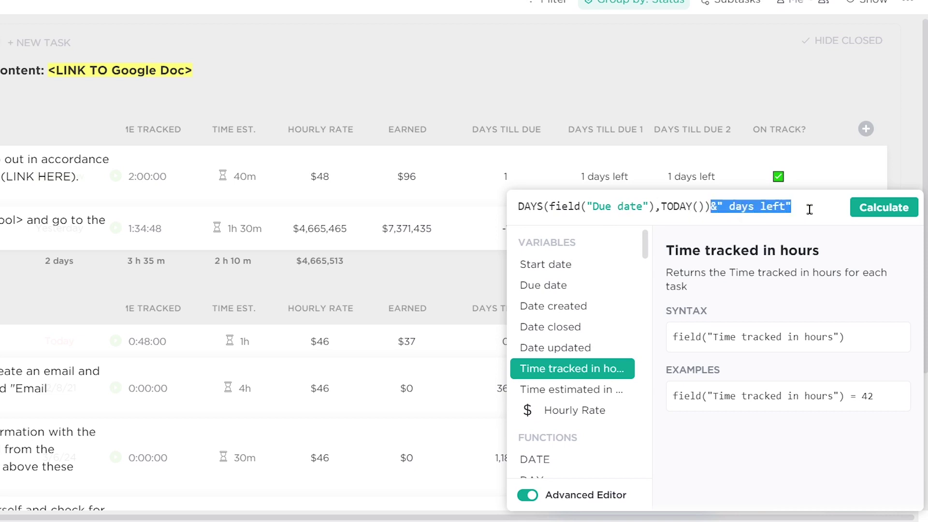
pyautogui.click(877, 208)
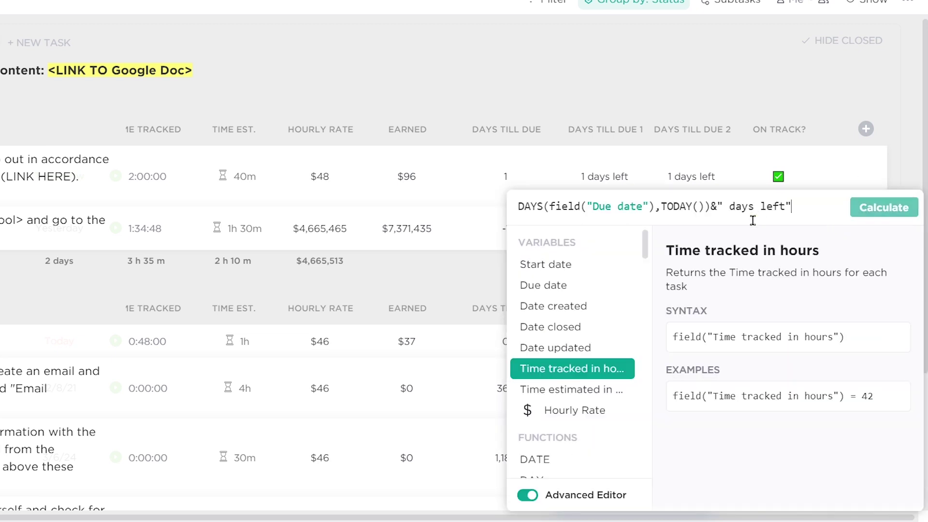
pyautogui.click(610, 102)
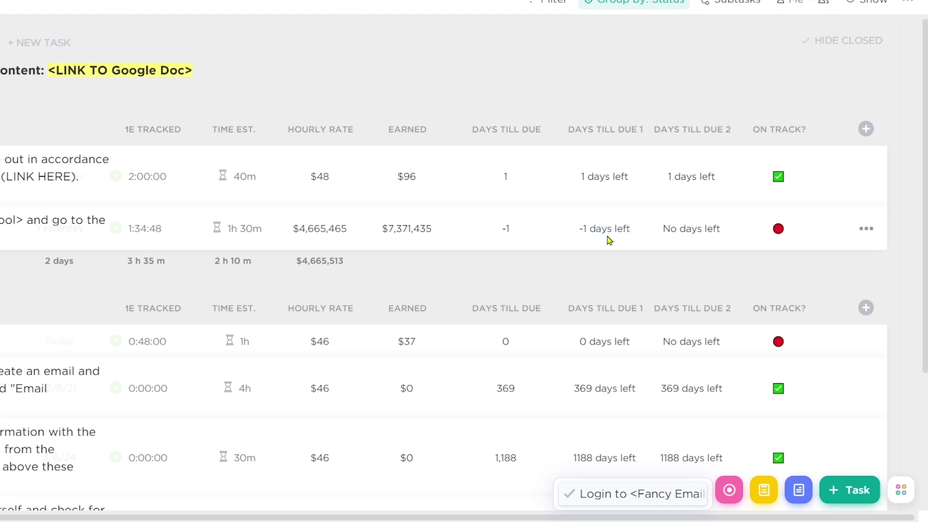
# Step: Walk through the Days Till Due 2 IF/DAYS formula parts and recalculate it
pyautogui.click(692, 234)
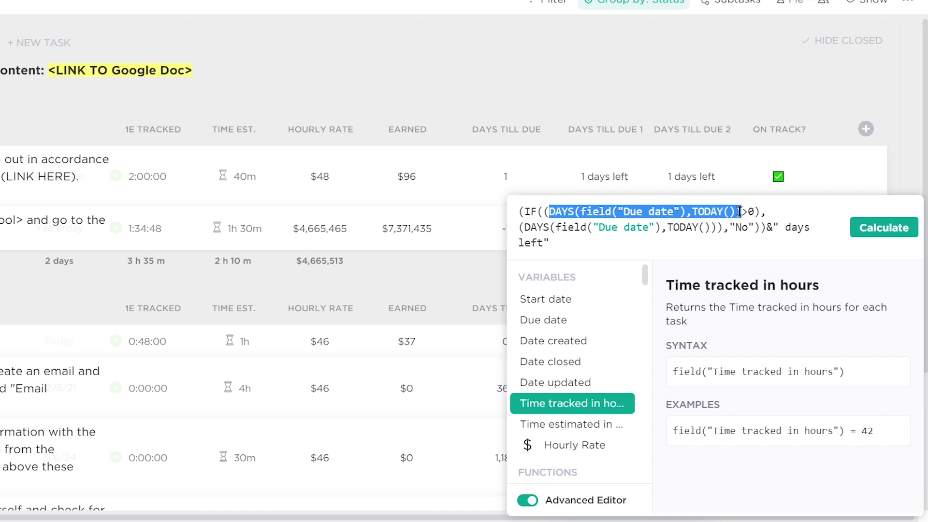
pyautogui.click(771, 211)
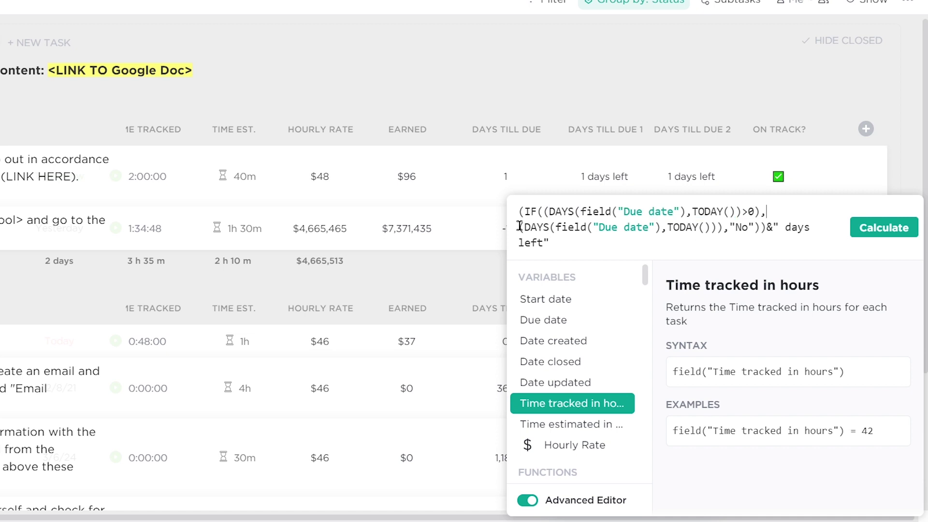
pyautogui.moveTo(523, 214); pyautogui.dragTo(735, 213)
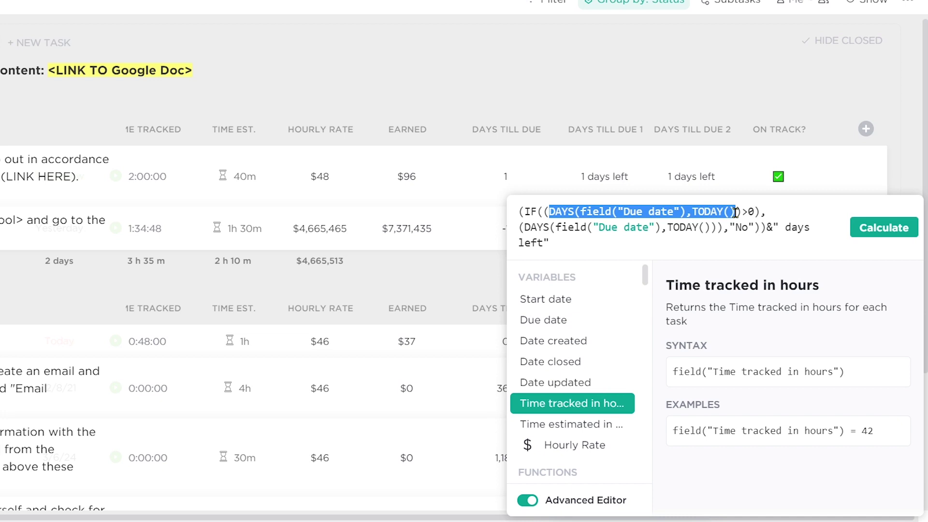
pyautogui.moveTo(738, 213); pyautogui.dragTo(752, 213)
pyautogui.moveTo(523, 227); pyautogui.dragTo(755, 226)
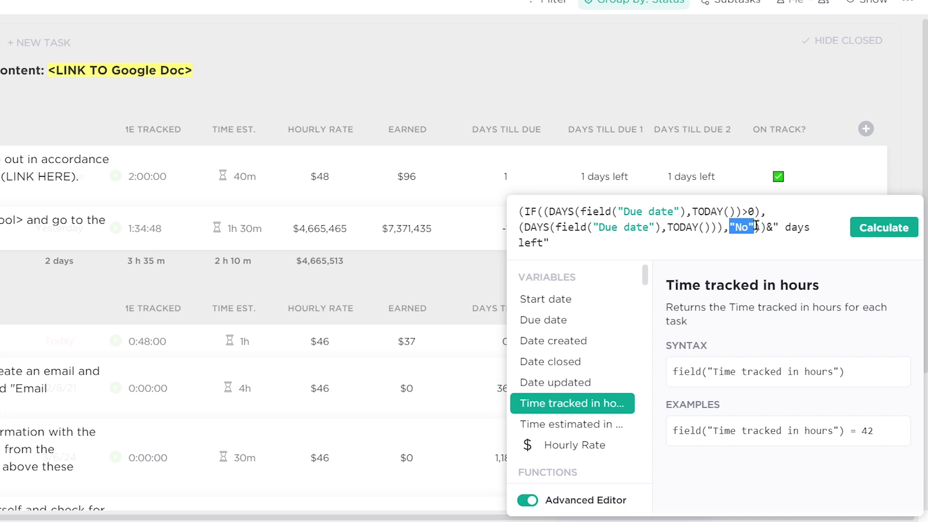
pyautogui.moveTo(767, 224); pyautogui.dragTo(774, 238)
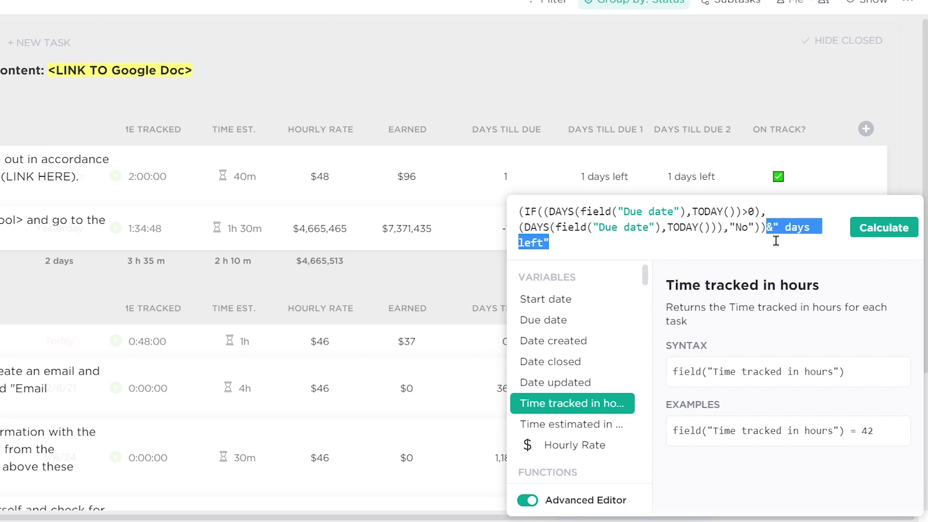
pyautogui.click(875, 234)
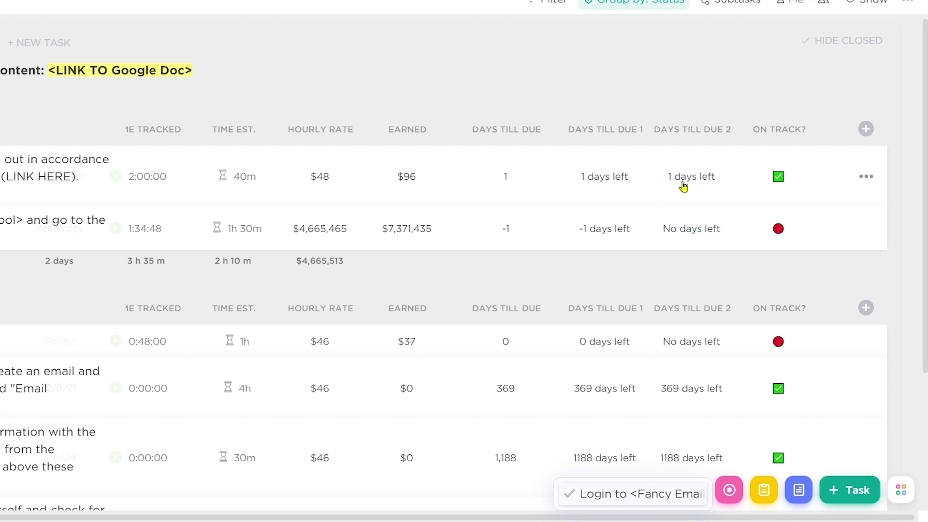
# Step: Change the label to " day(s) left" and apply the formula
pyautogui.click(697, 227)
pyautogui.write('),TODAY())),"No"))&" day(s)')
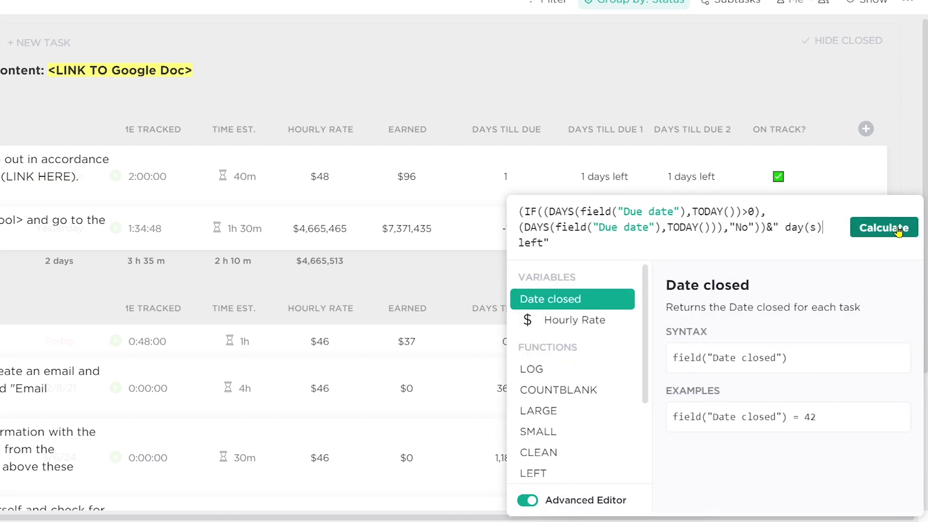
pyautogui.click(894, 227)
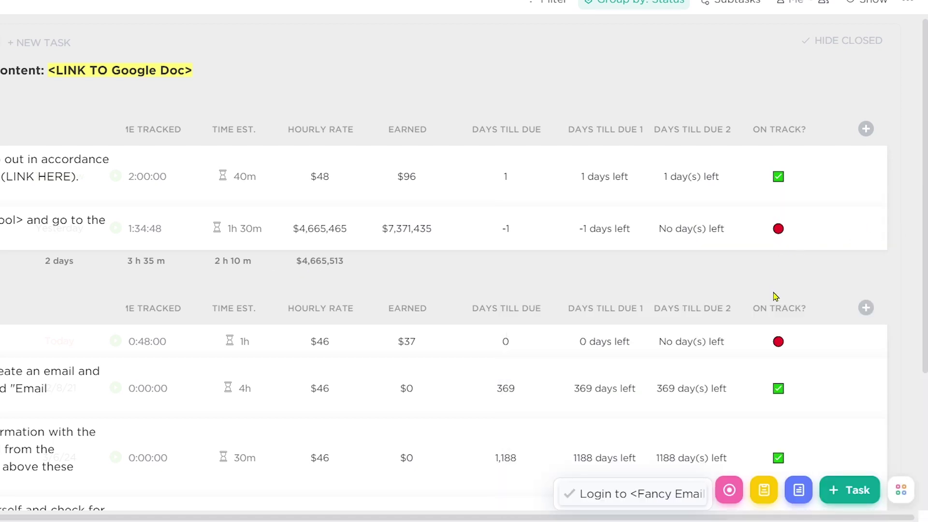
# Step: Review the On Track? due-date comparison, recalculate, and bring the Due Date column into view
pyautogui.moveTo(720, 340)
pyautogui.click(777, 229)
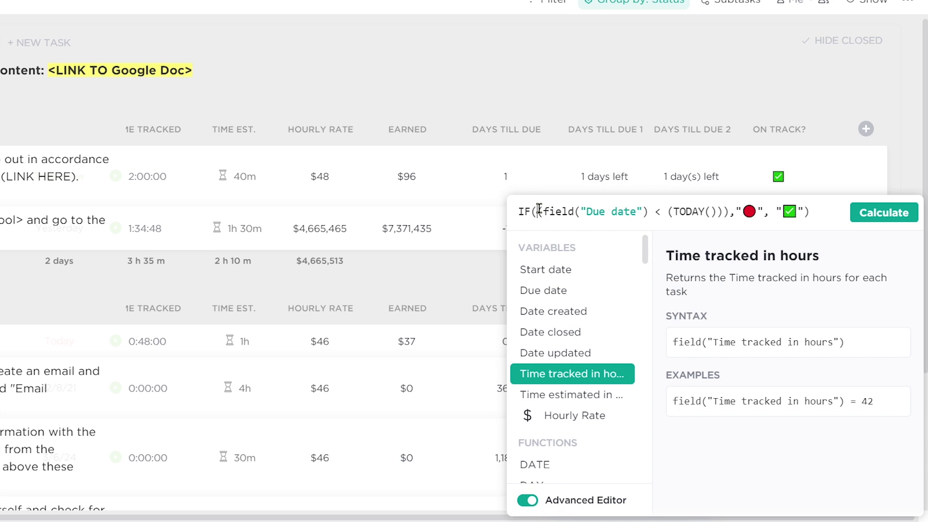
pyautogui.moveTo(634, 213); pyautogui.dragTo(816, 213)
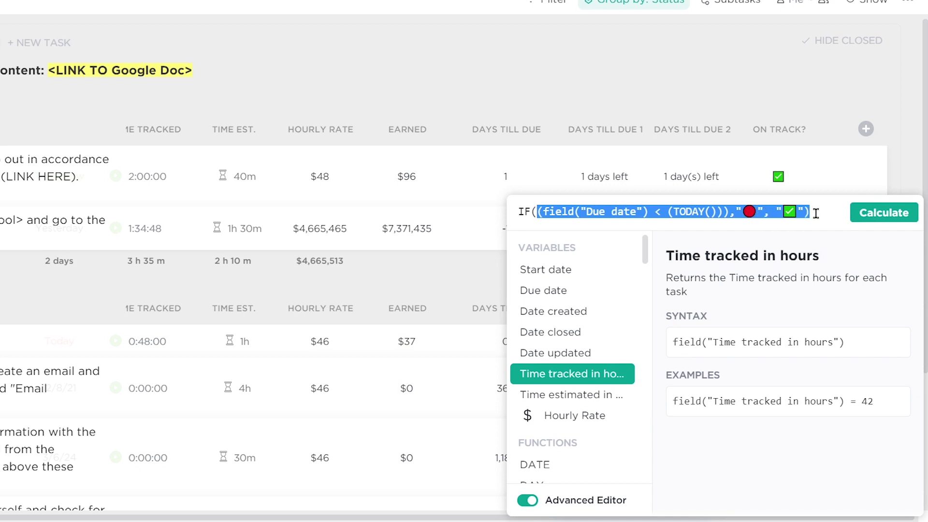
pyautogui.click(862, 215)
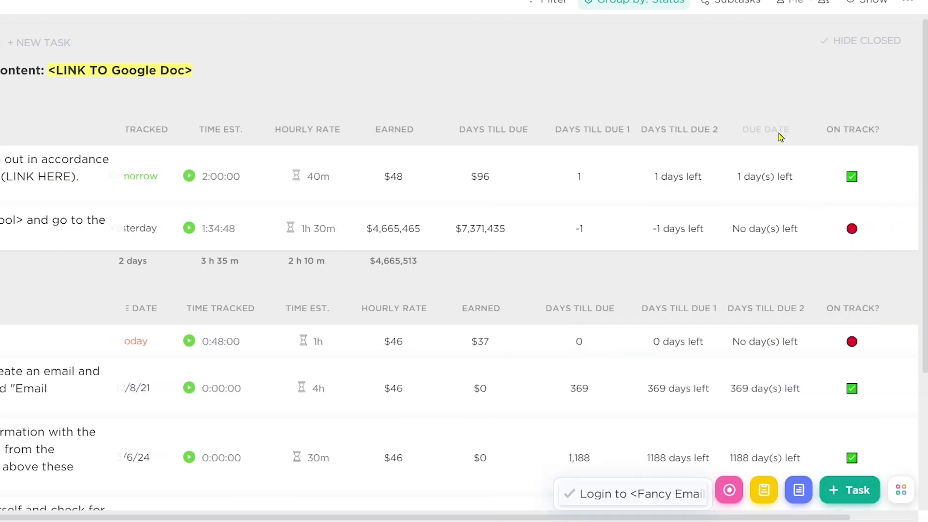
pyautogui.hscroll(3, 728, 384)
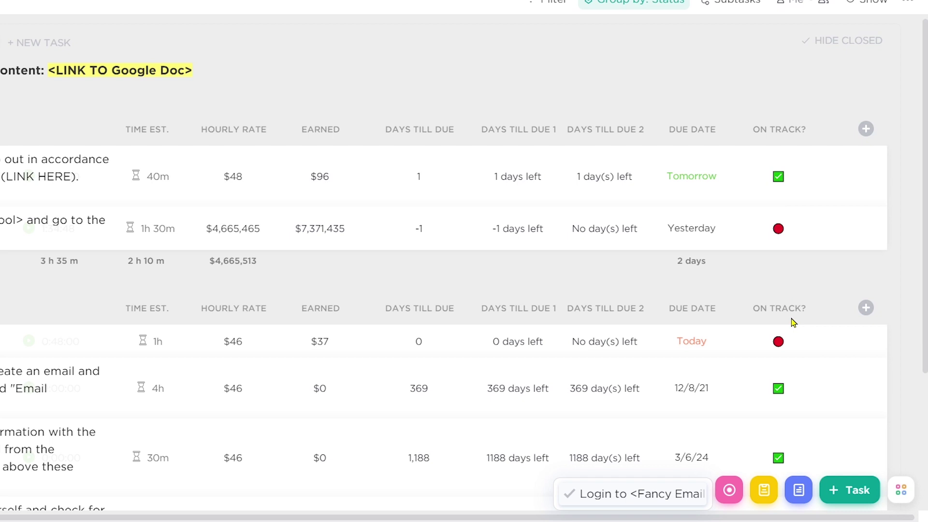
pyautogui.scroll(-2, 792, 150)
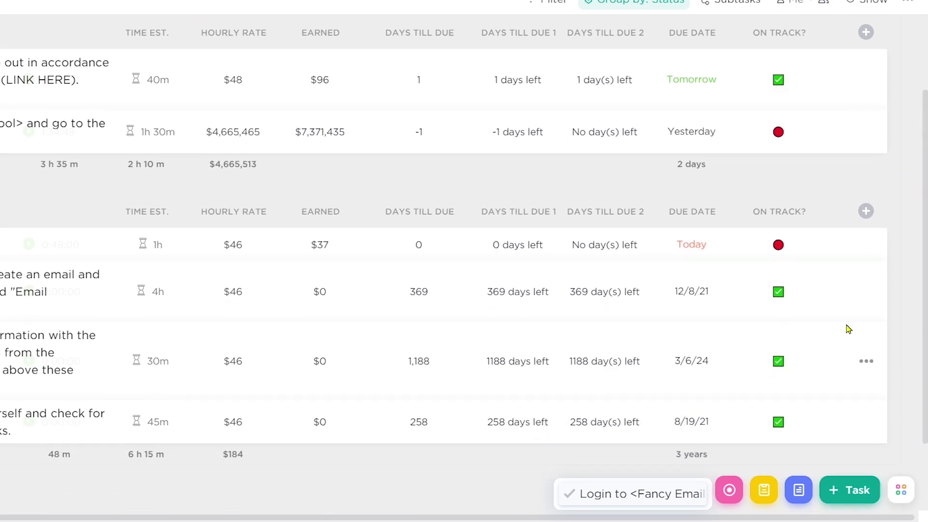
pyautogui.scroll(2, 873, 209)
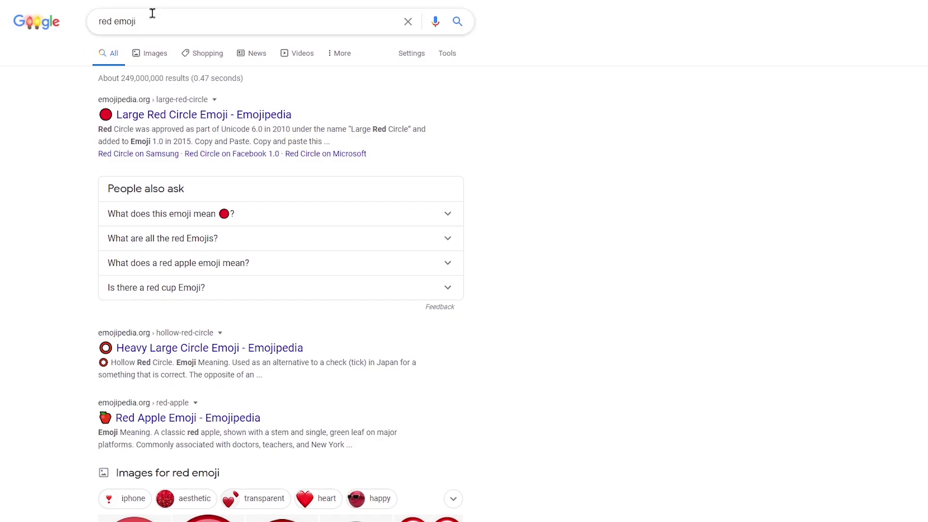
# Step: Copy the red circle emoji and paste it into the On Track? formula
pyautogui.doubleClick(223, 218)
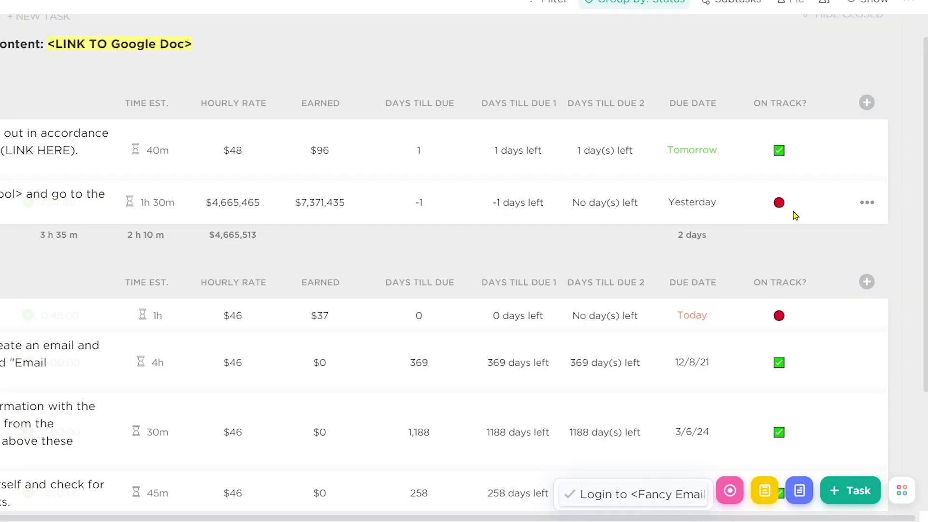
pyautogui.click(778, 213)
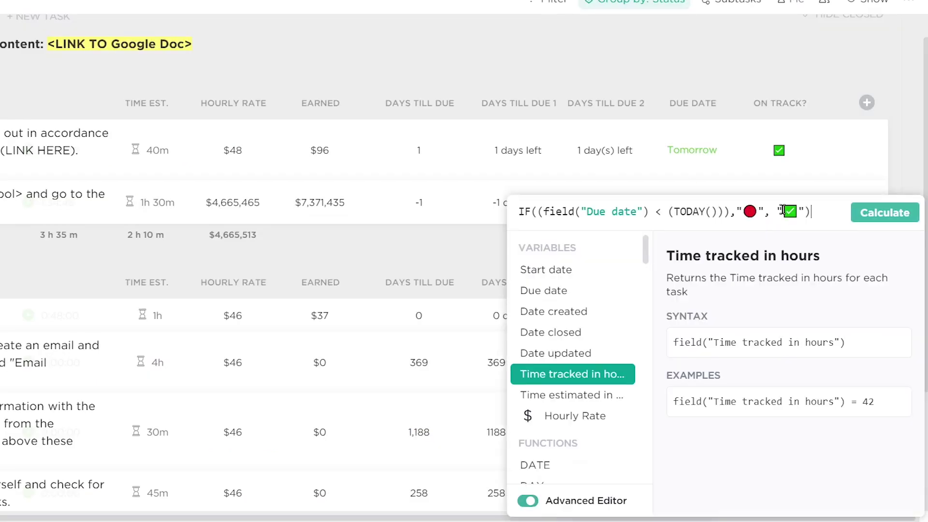
pyautogui.write('🔴')
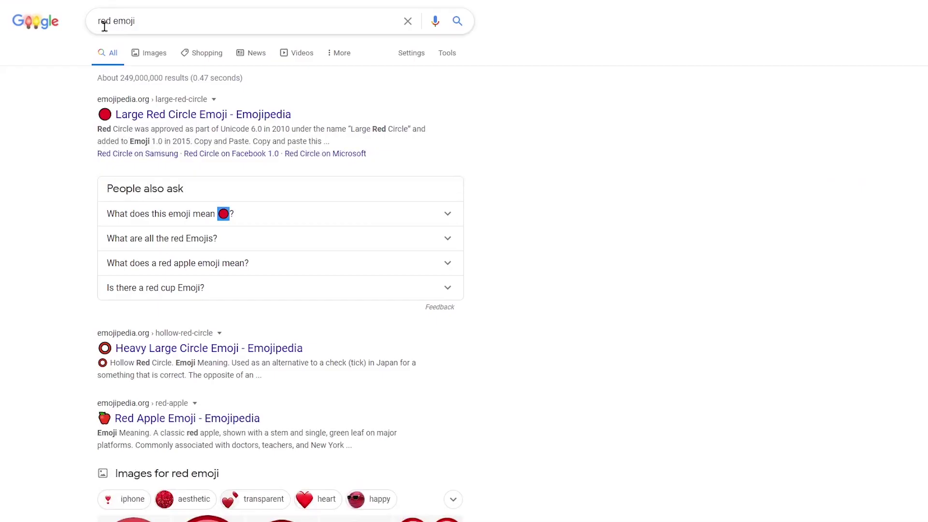
# Step: Search Google for 'thumbs up' and swap that emoji in for the green check, then recalculate
pyautogui.doubleClick(104, 21)
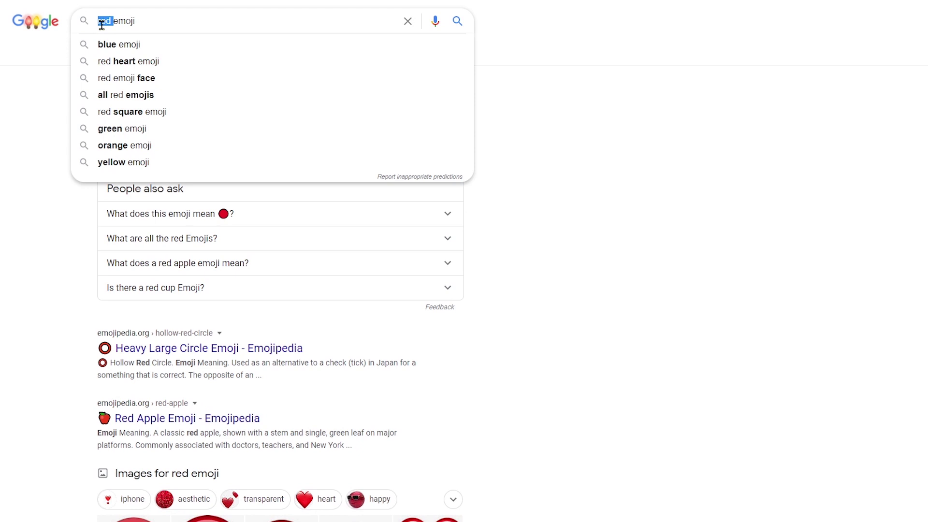
pyautogui.write('thumbs up')
pyautogui.press('Return')
pyautogui.moveTo(164, 256); pyautogui.dragTo(114, 277)
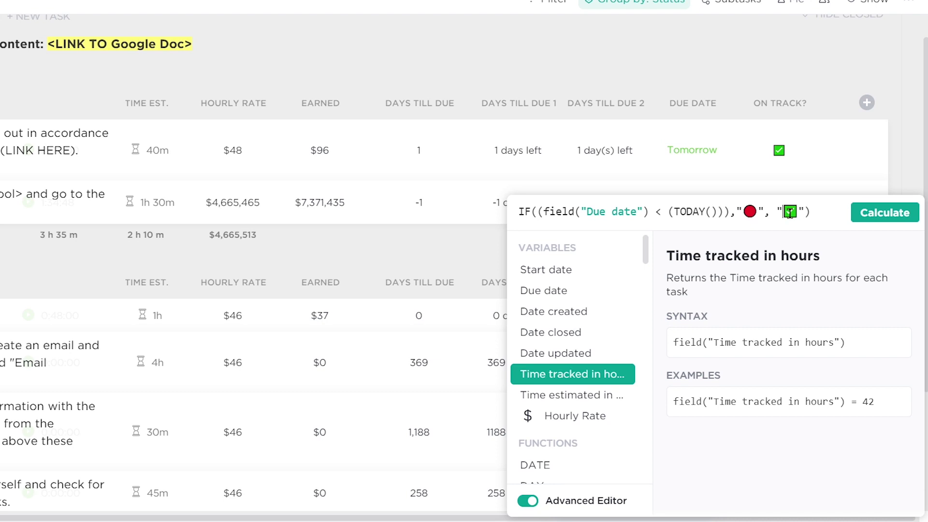
pyautogui.write('👍')
pyautogui.click(894, 213)
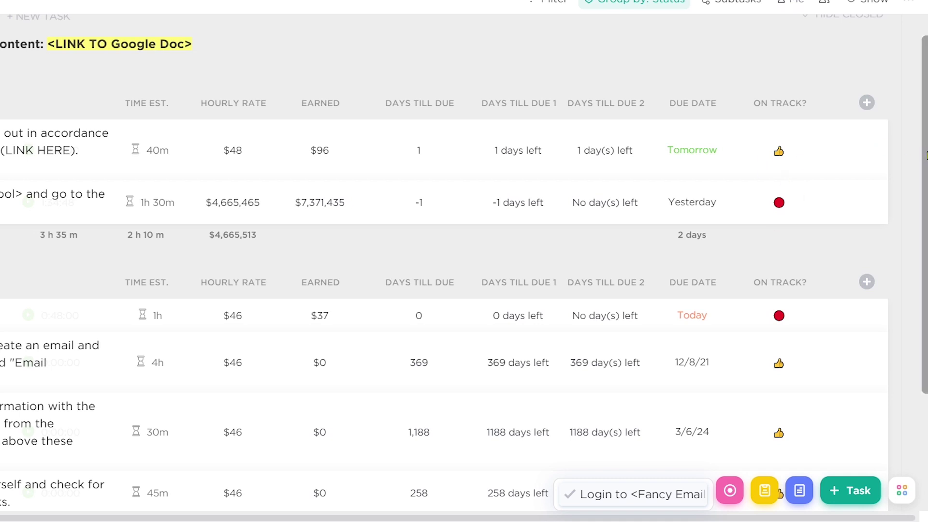
# Step: Review the Days Till Due 1 formula, close it, and open the Days Till Due 2 formula
pyautogui.scroll(-1, 925, 154)
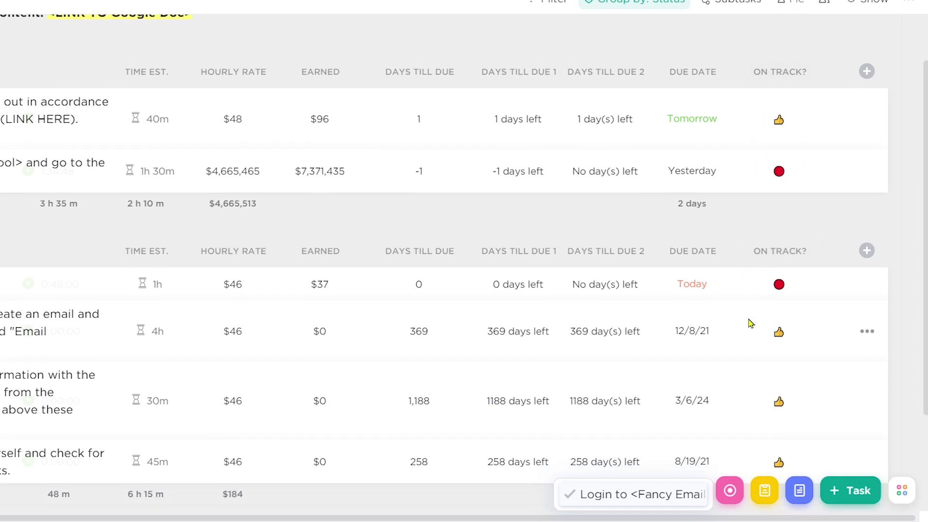
pyautogui.scroll(-2, 750, 323)
pyautogui.scroll(5, 752, 331)
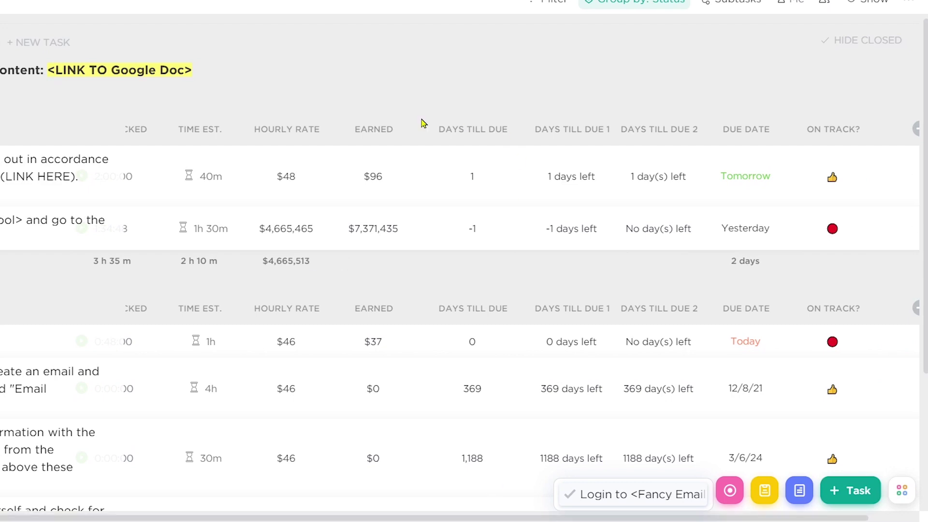
pyautogui.click(552, 185)
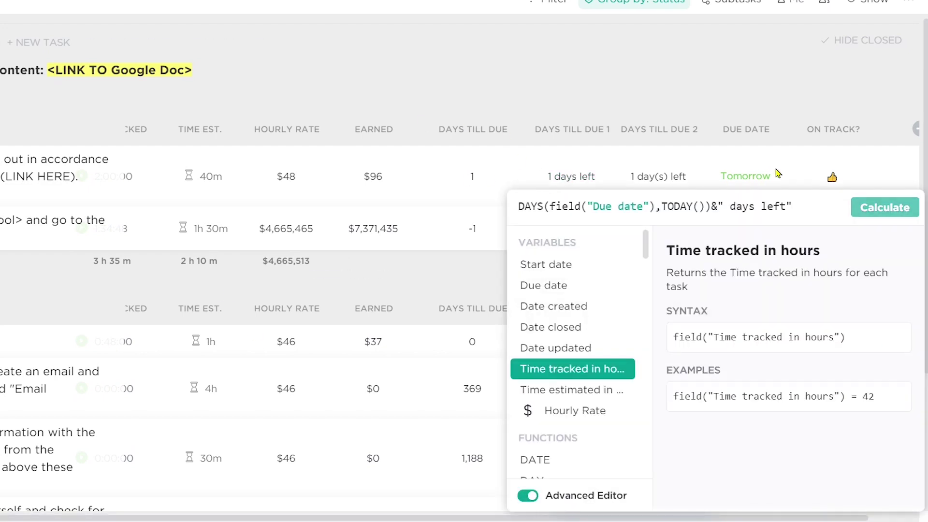
pyautogui.click(696, 101)
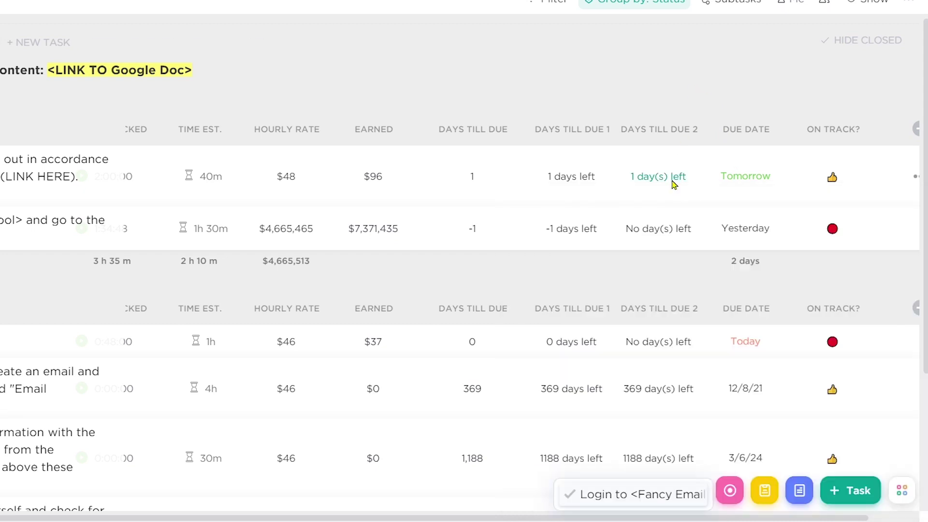
pyautogui.click(673, 184)
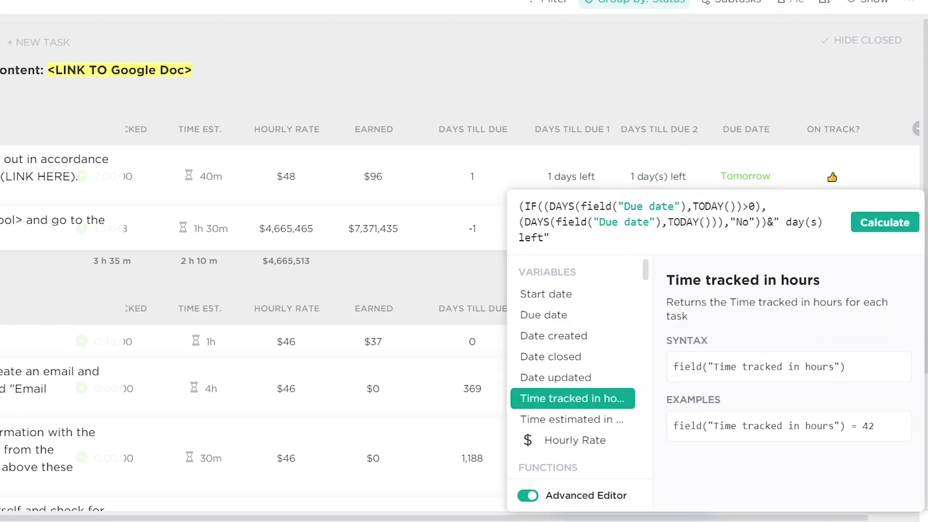